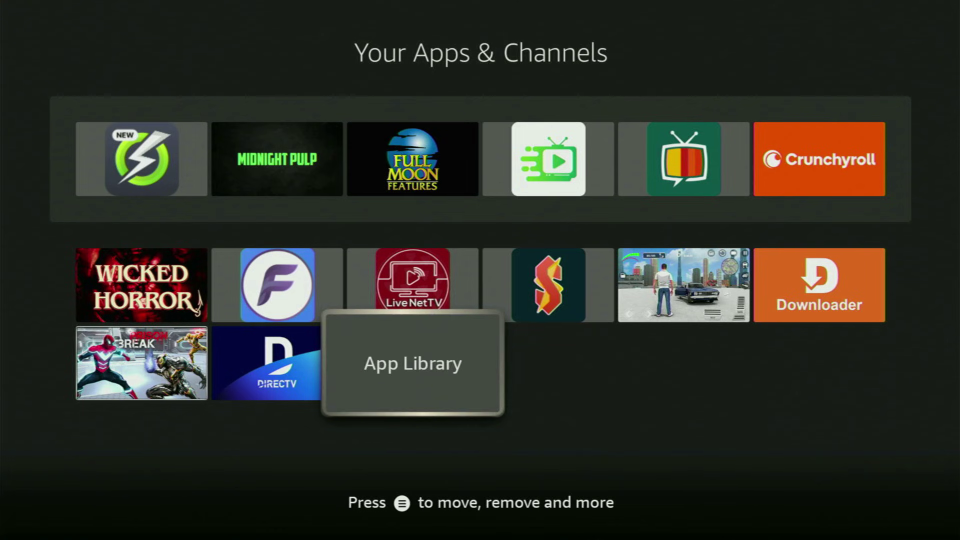
key("Right")
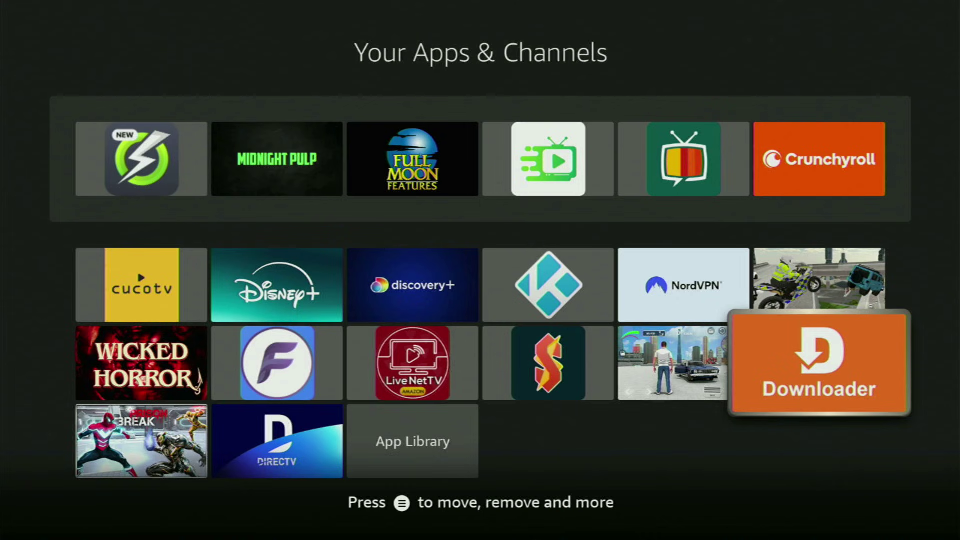
key("Left")
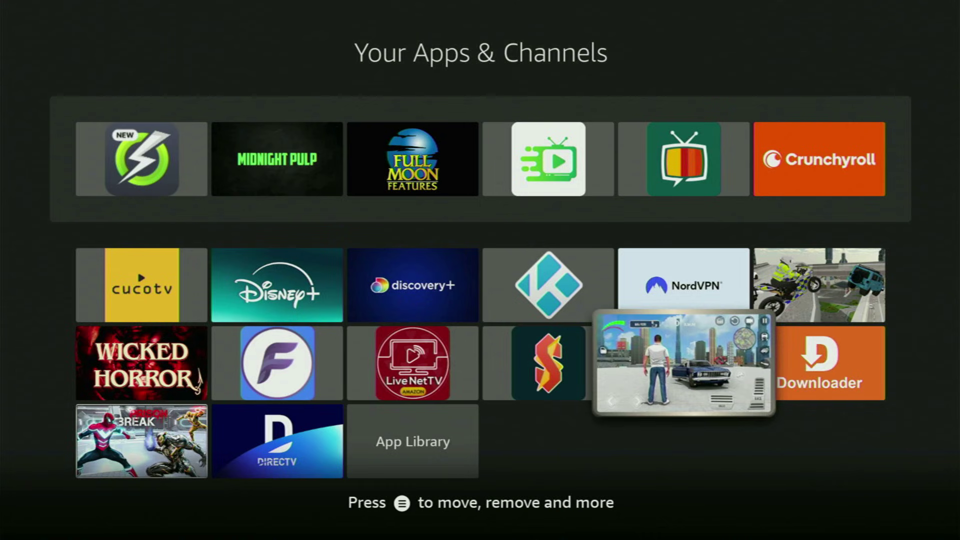
key("Left")
key("Left")
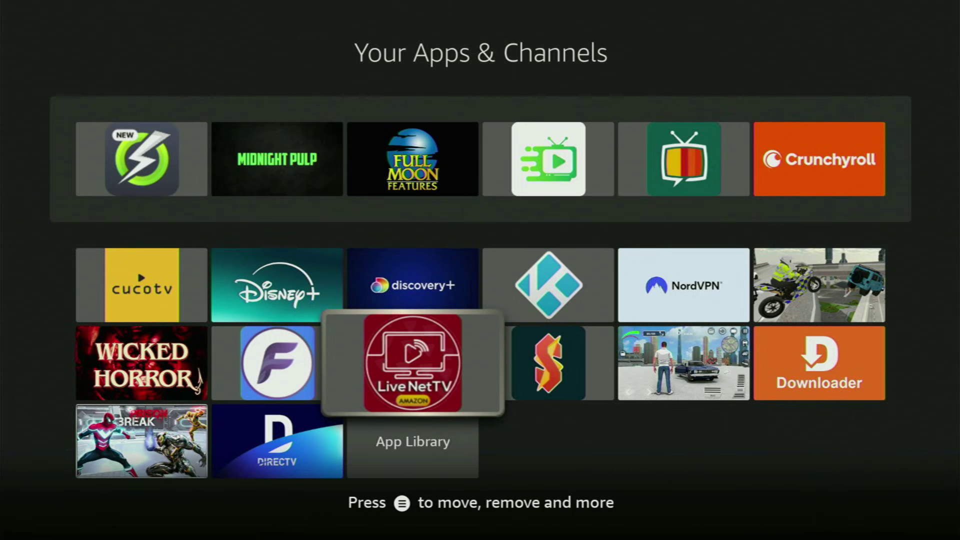
Leave the apps overview and enter "Dow" as the search term in the device search
key("Escape")
key("Left")
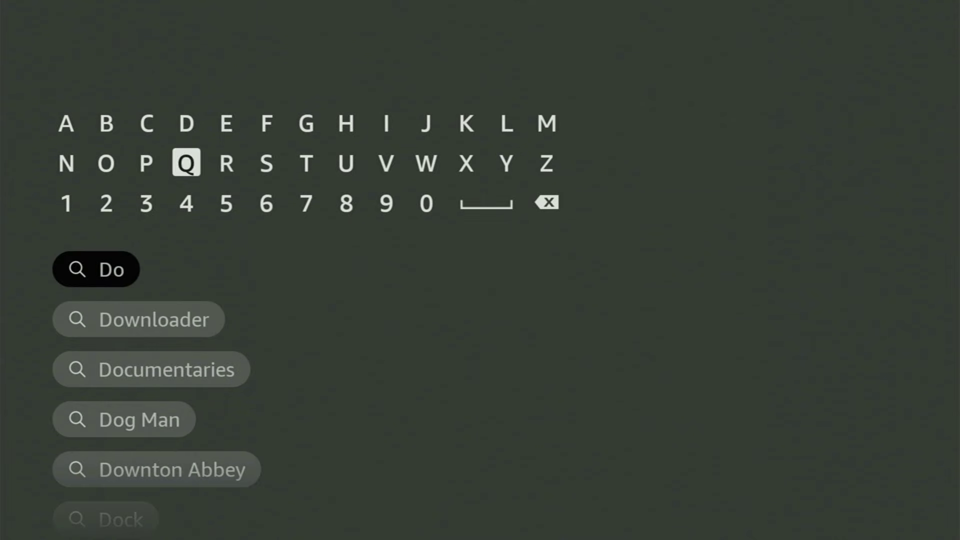
key("Right")
key("Right")
key("Right")
key("Right")
key("Right")
key("Right")
key("Right")
key("Left")
key("Return")
Extend the search term to "Down" and run the suggested search for Downloader
key("Left")
key("Left")
key("Left")
key("Left")
key("Left")
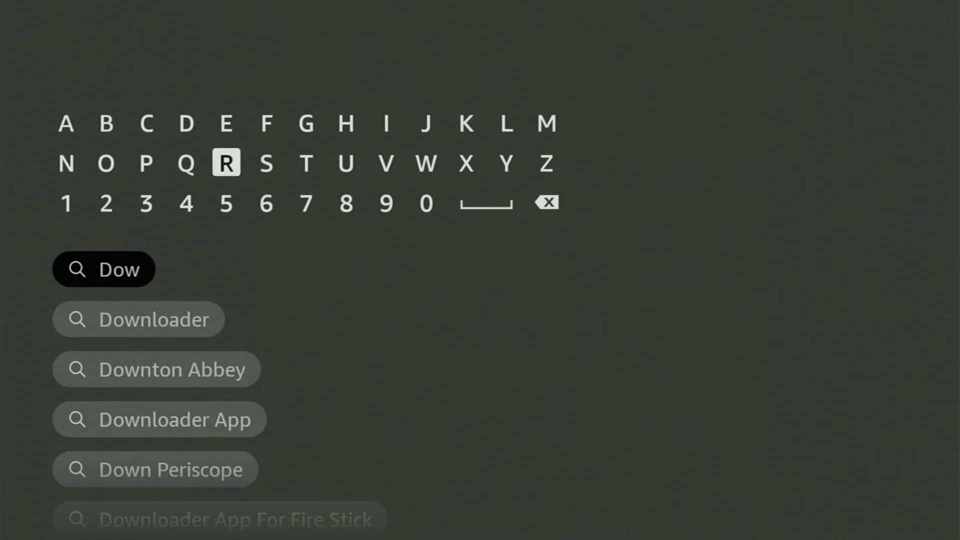
key("Left")
key("Left")
key("Left")
key("Left")
key("Return")
key("Down")
key("Down")
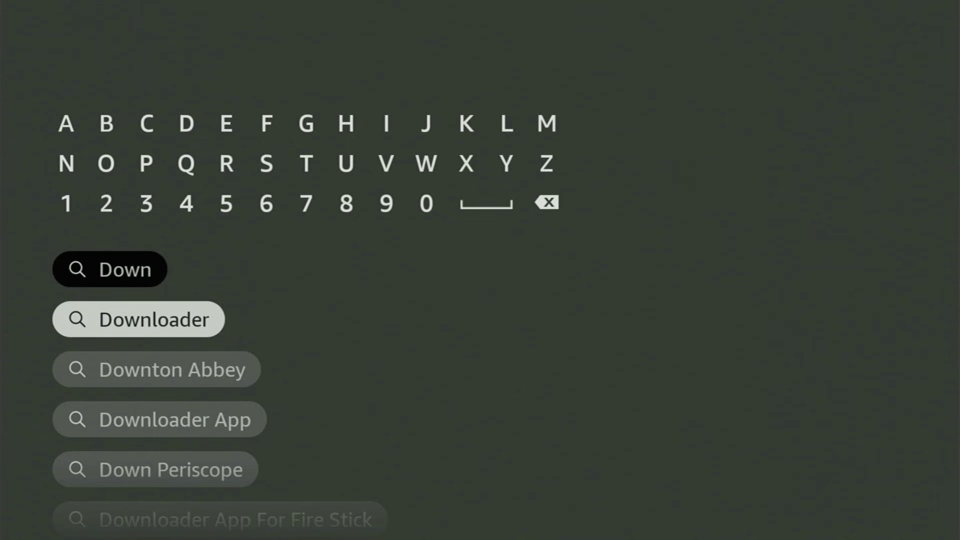
key("Return")
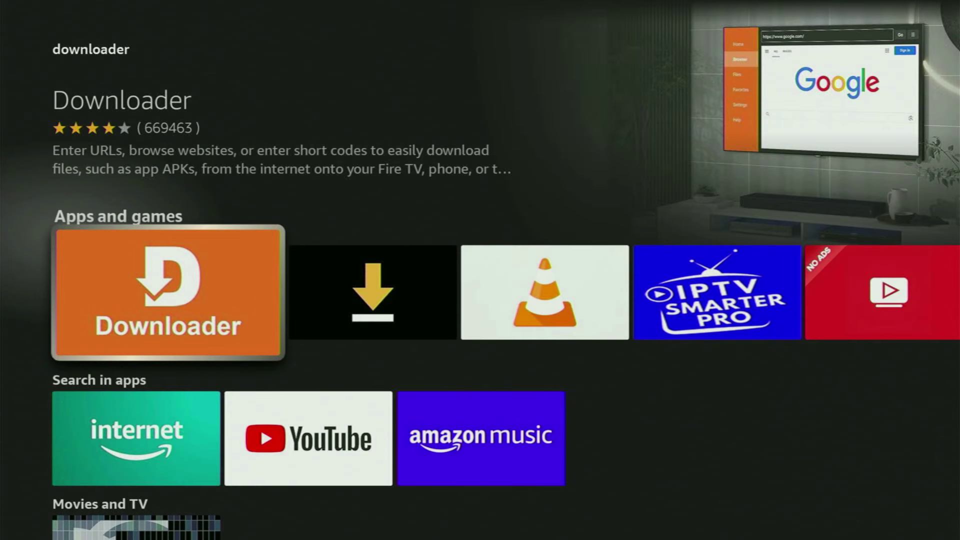
Look through the apps and other results found by the Downloader search
key("Right")
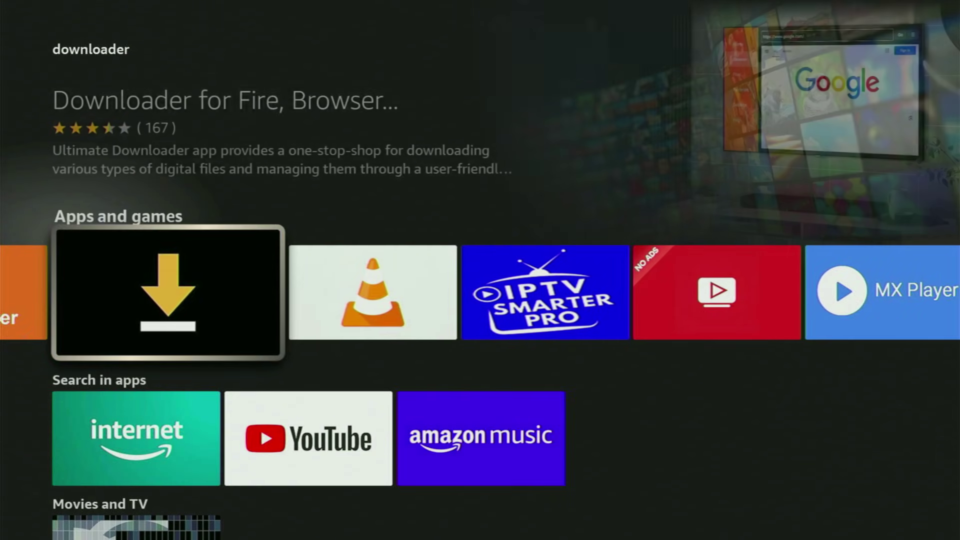
key("Right")
key("Right")
key("Right")
key("Right")
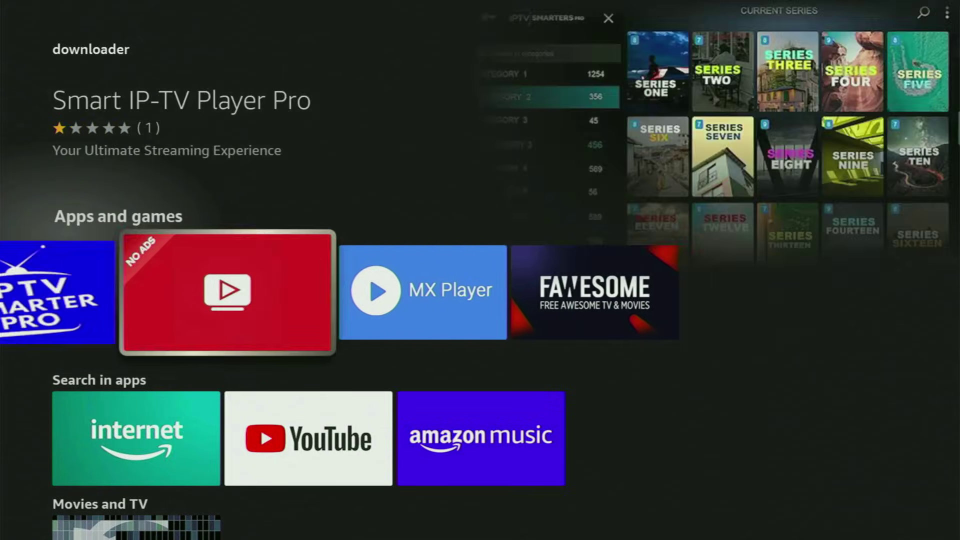
key("Down")
key("Down")
key("Down")
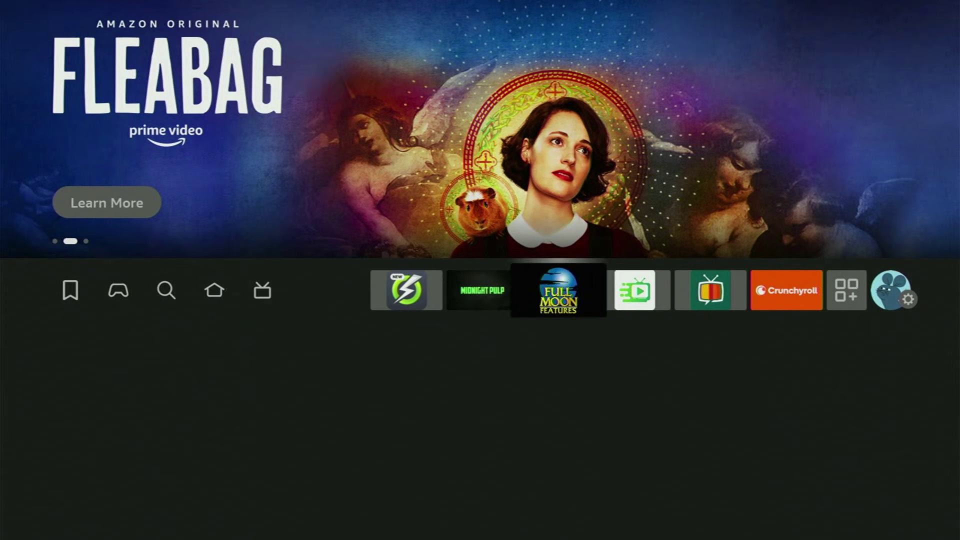
Open the My Fire TV section of the device settings
key("Right")
key("Right")
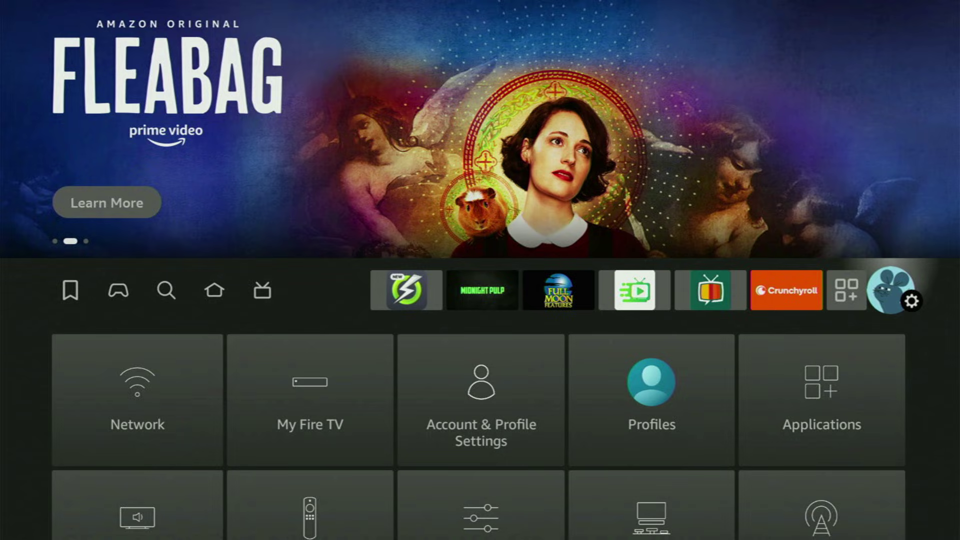
key("Down")
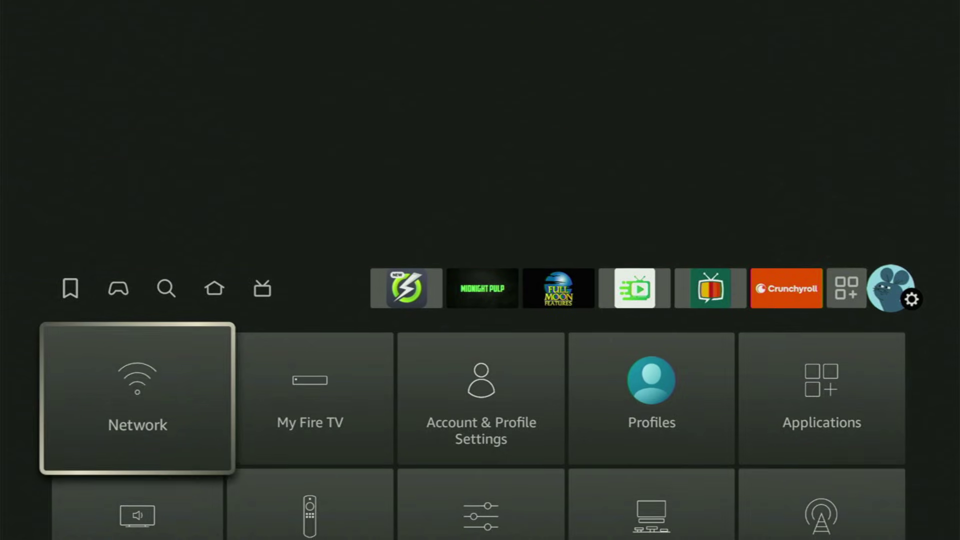
key("Right")
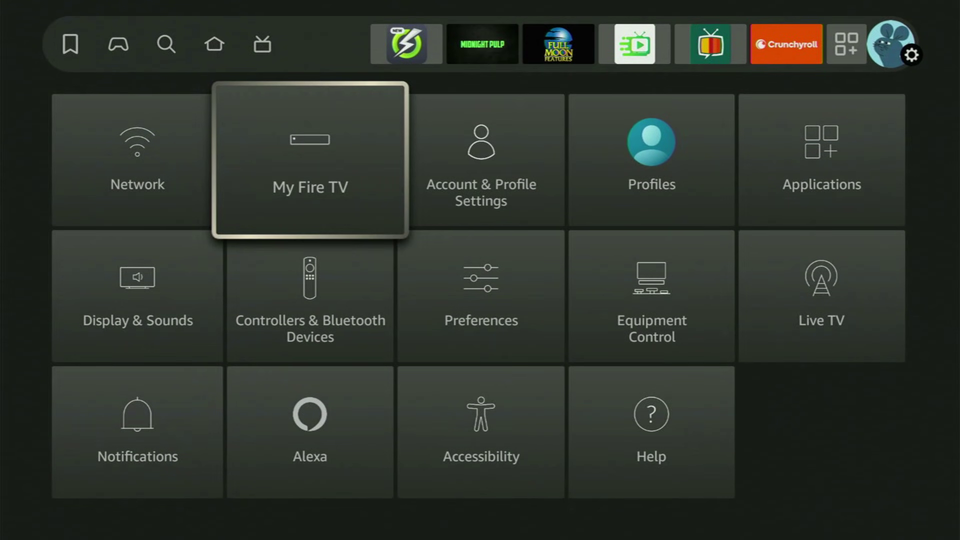
key("Return")
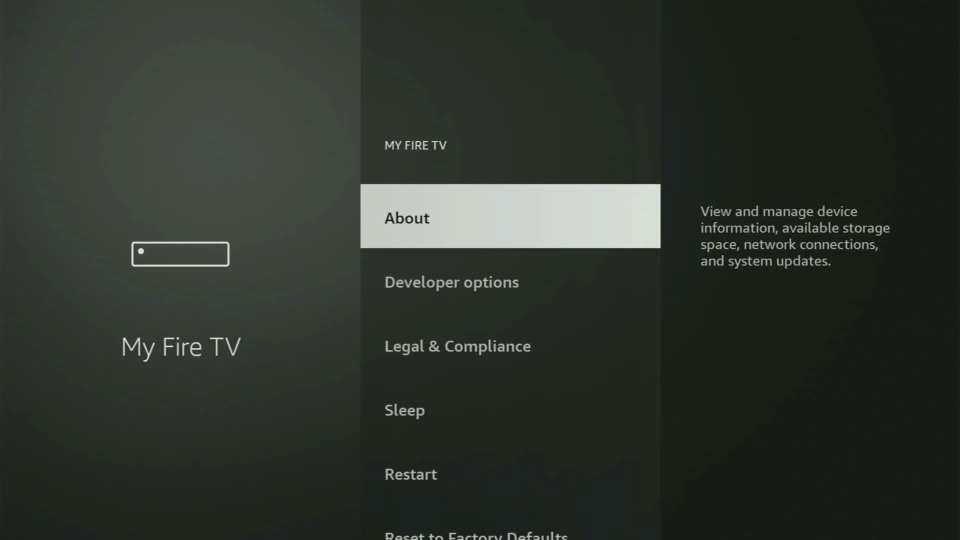
Examine the My Fire TV entries from About to Reset to Factory Defaults, checking for Developer options
key("Down")
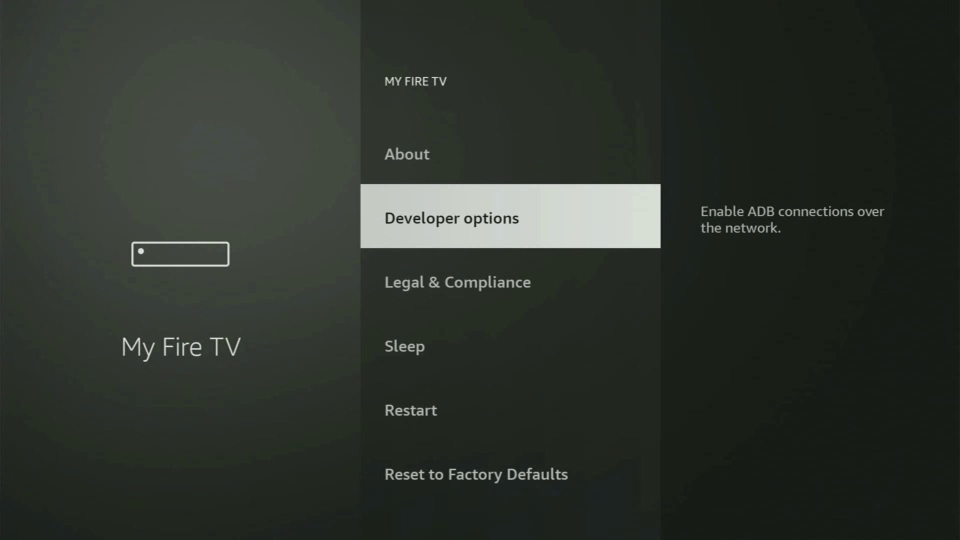
key("Down")
key("Down")
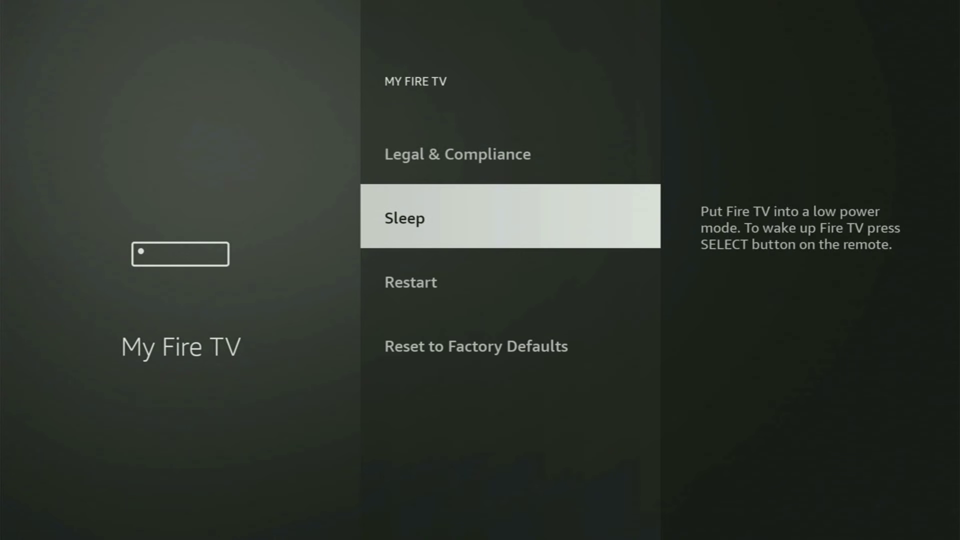
key("Down")
key("Down")
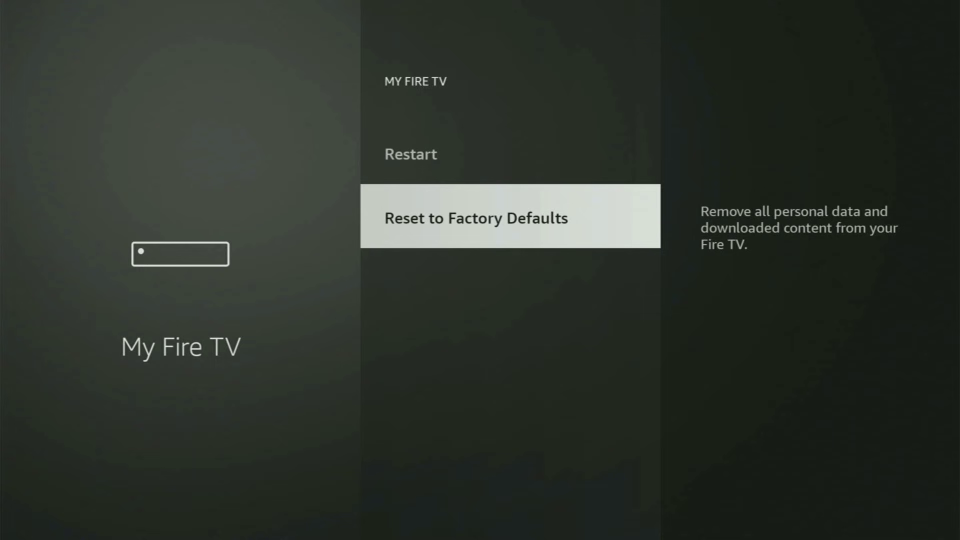
key("Up")
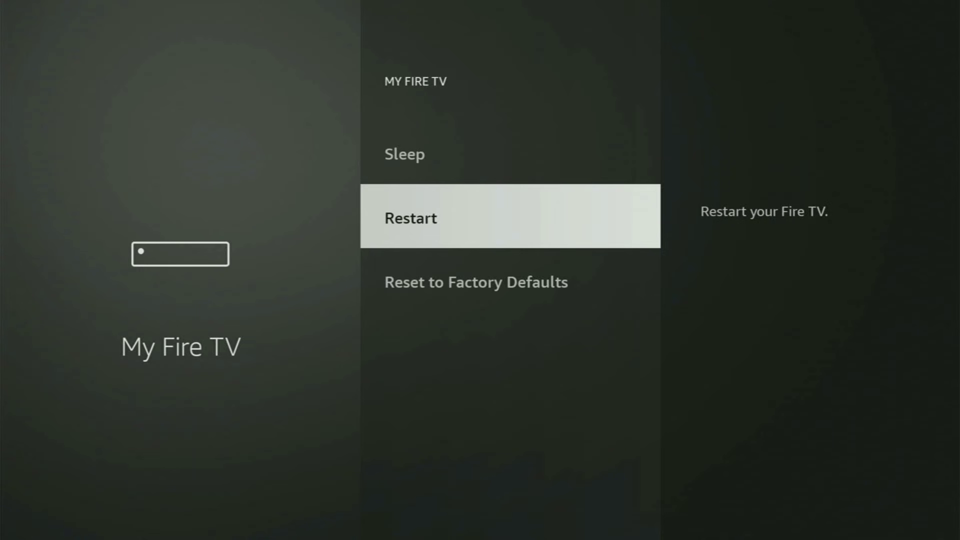
key("Up")
key("Up")
key("Up")
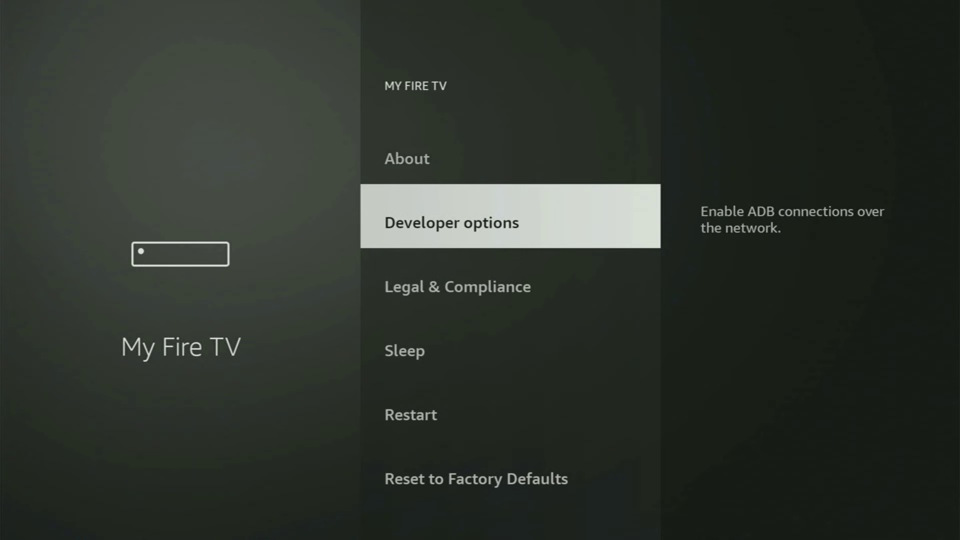
key("Up")
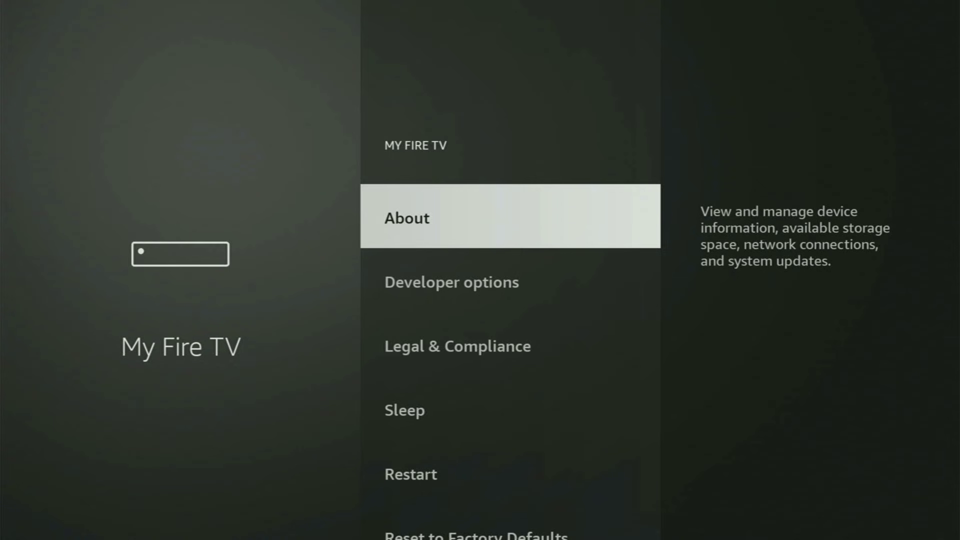
key("Down")
key("Down")
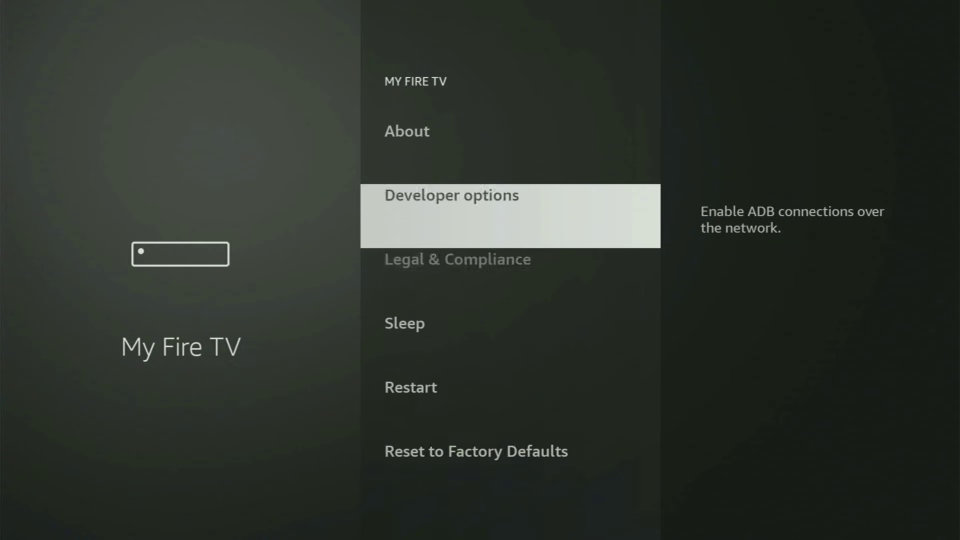
key("Down")
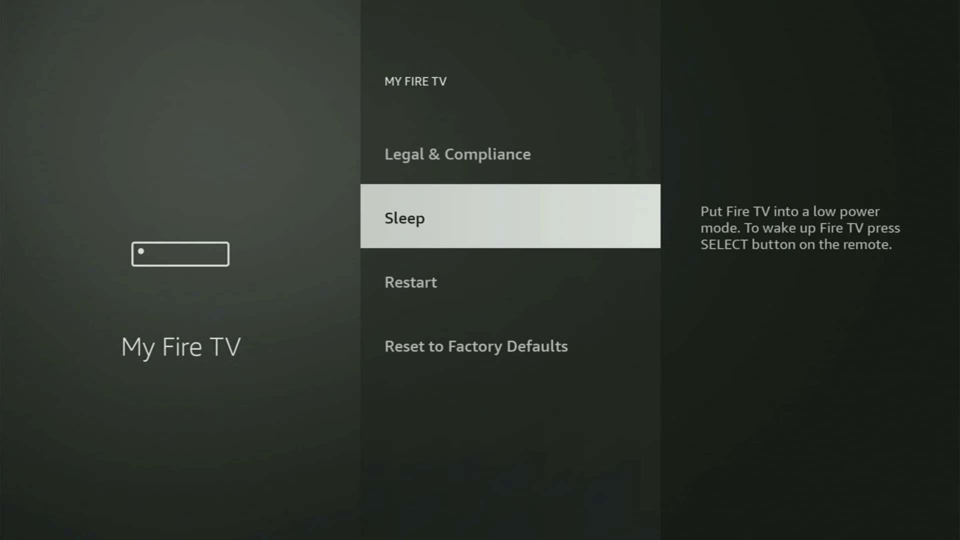
key("Down")
key("Down")
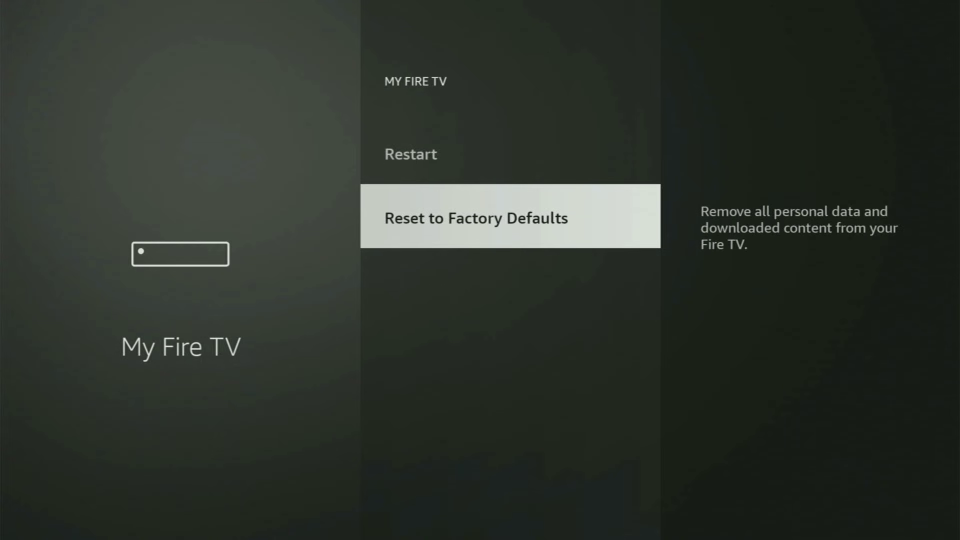
Open the About page, activate its Fire TV entry, and return to the My Fire TV settings
key("Up")
key("Up")
key("Up")
key("Up")
key("Up")
key("Return")
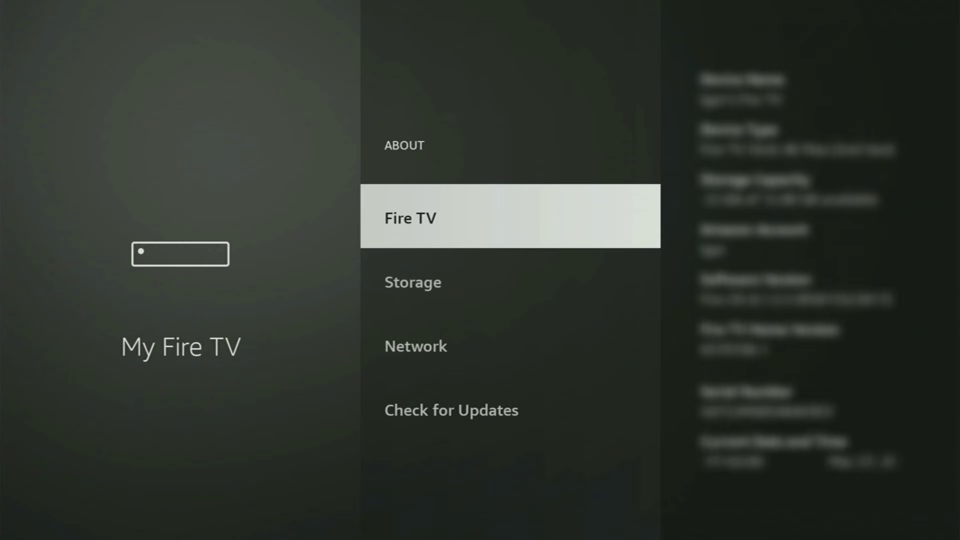
key("Return")
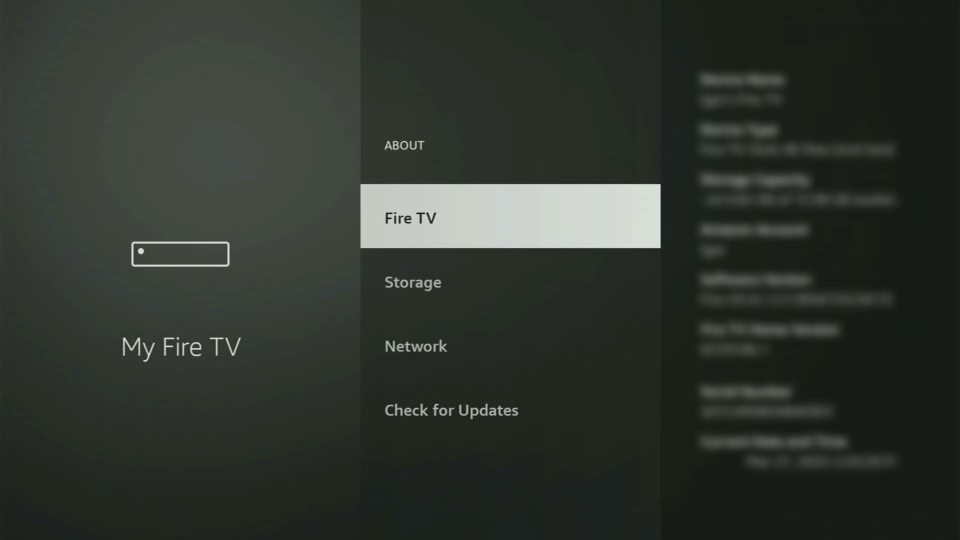
key("Escape")
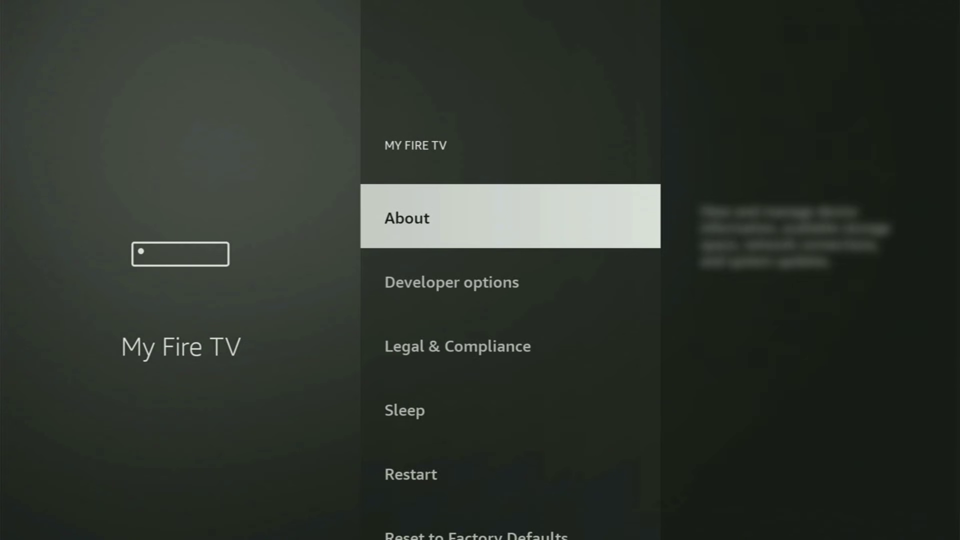
Open Developer options and set ADB debugging to ON
key("Down")
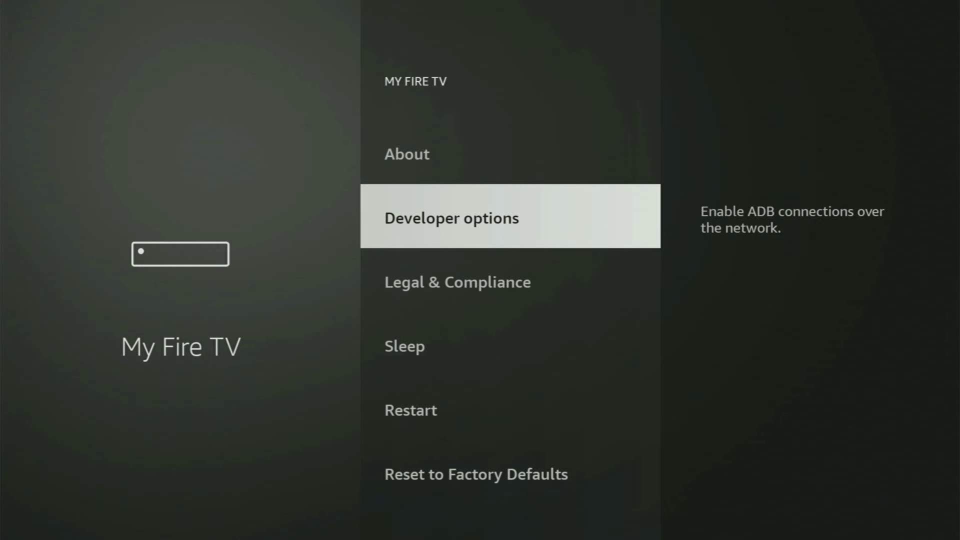
key("Return")
key("Return")
key("Return")
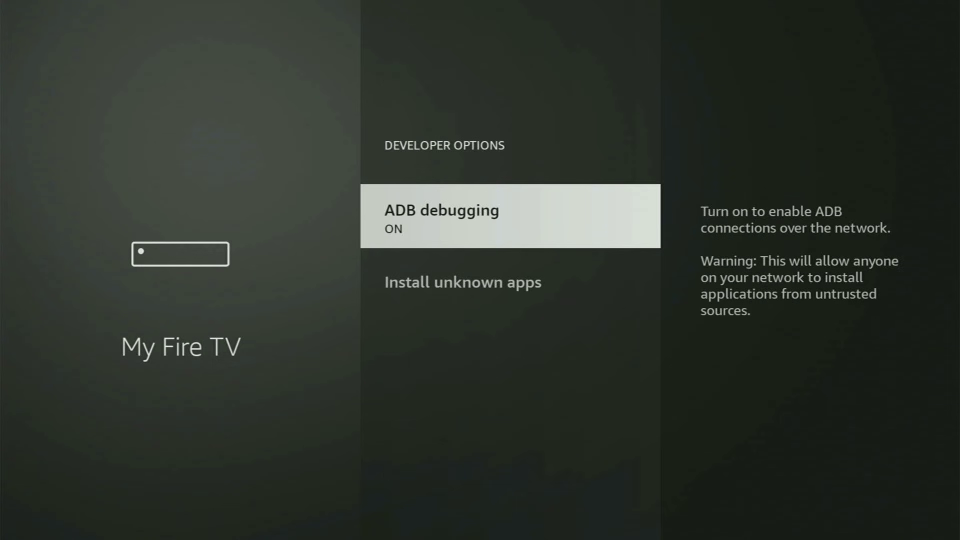
Allow Downloader to install unknown apps by setting its permission to ON
key("Down")
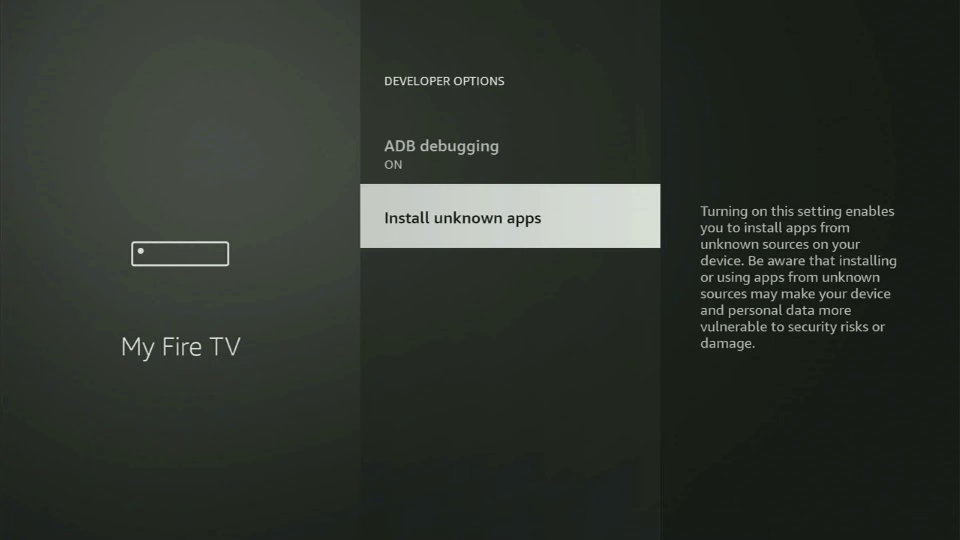
key("Return")
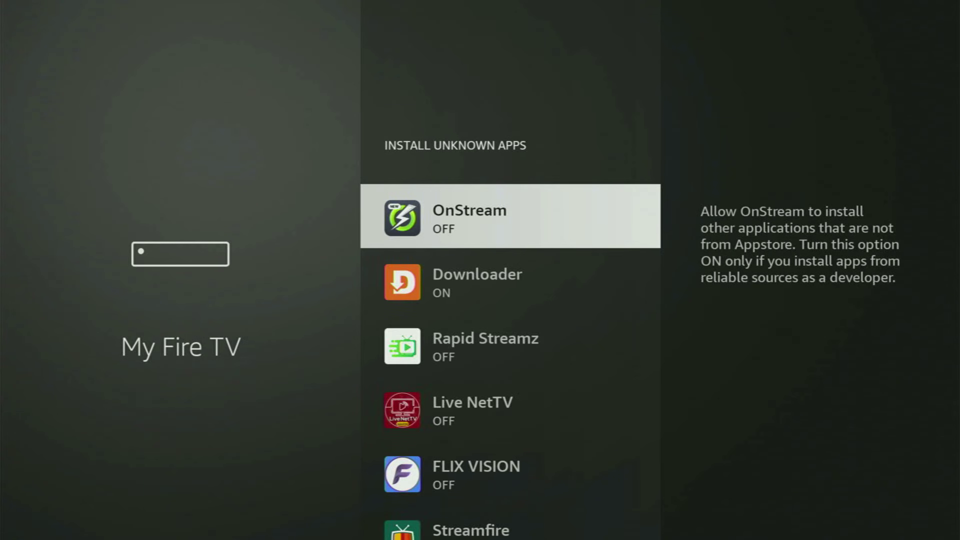
key("Down")
key("Return")
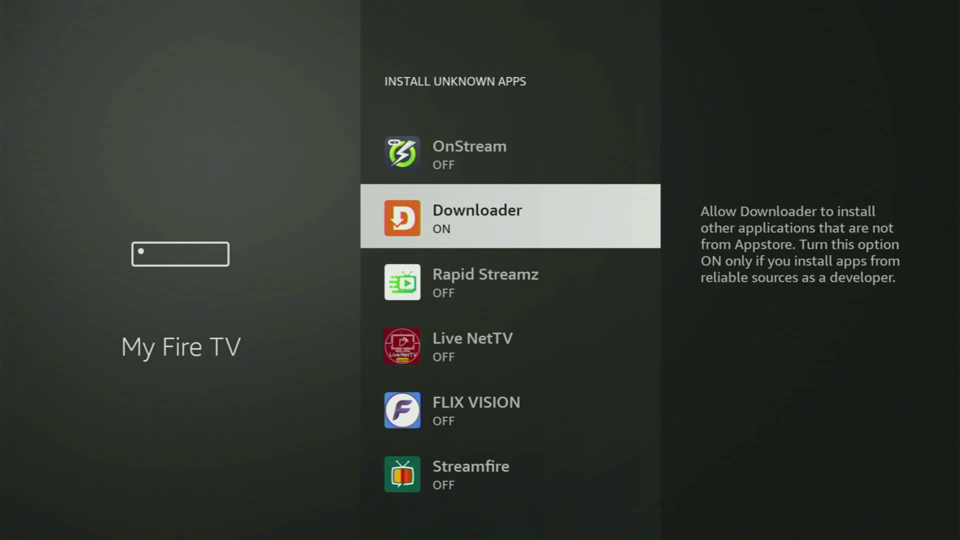
Review the permission settings of the other apps listed under Install unknown apps
key("Down")
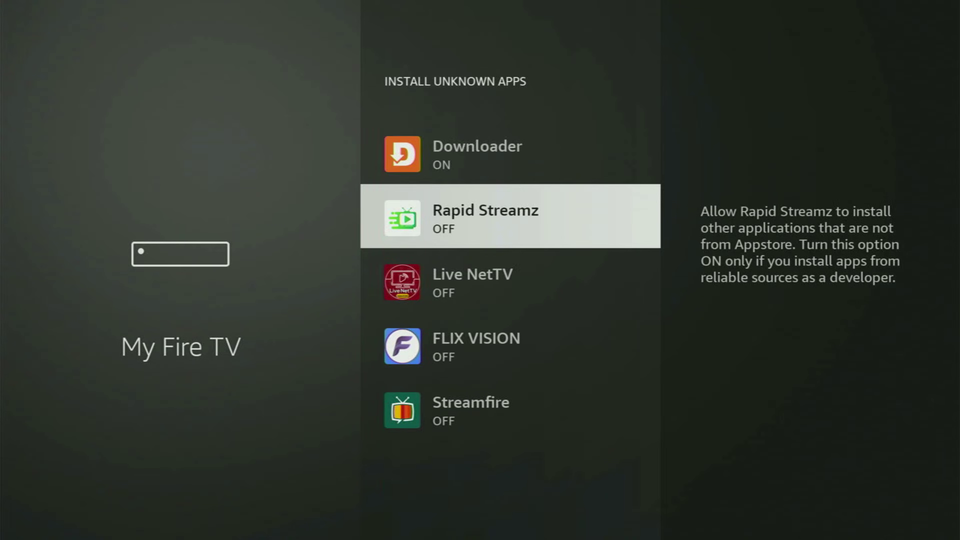
key("Down")
key("Down")
key("Down")
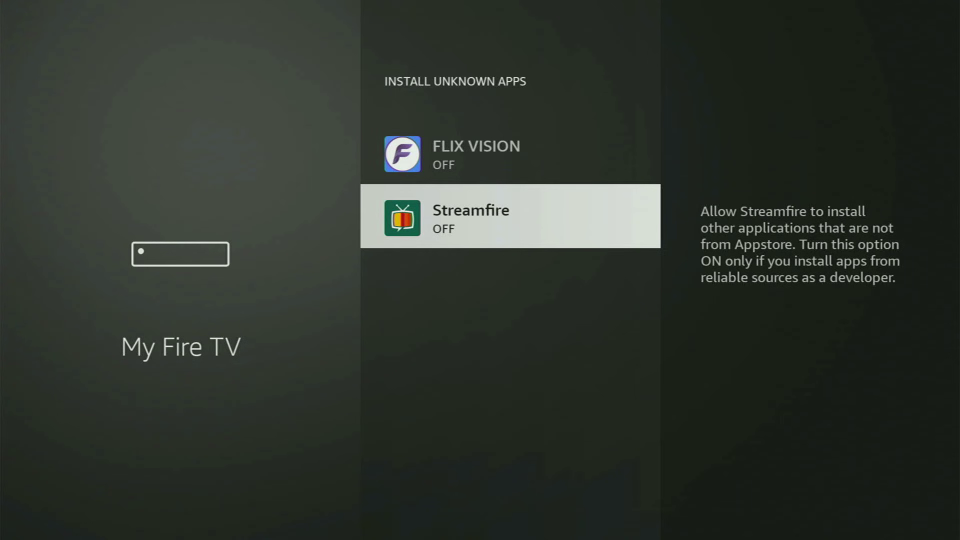
key("Up")
key("Up")
key("Up")
key("Up")
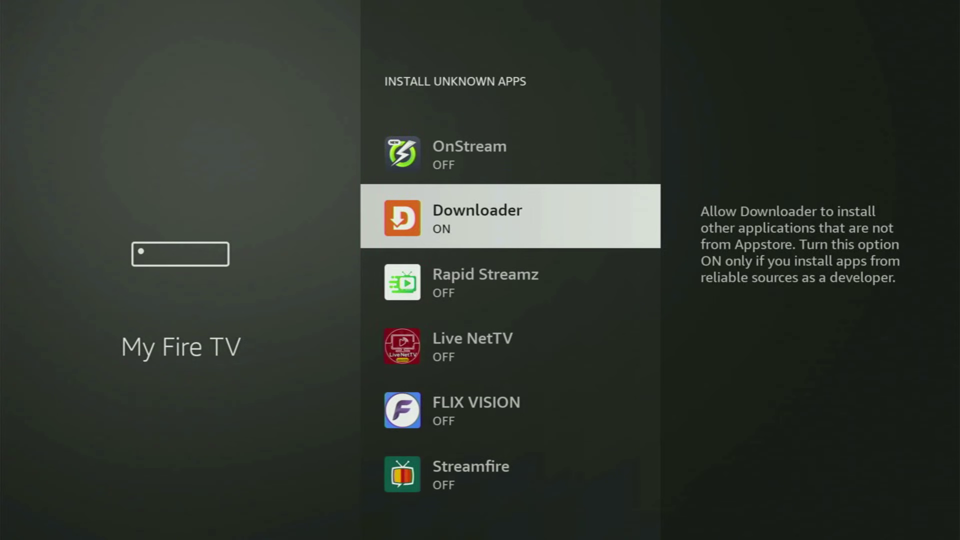
key("Up")
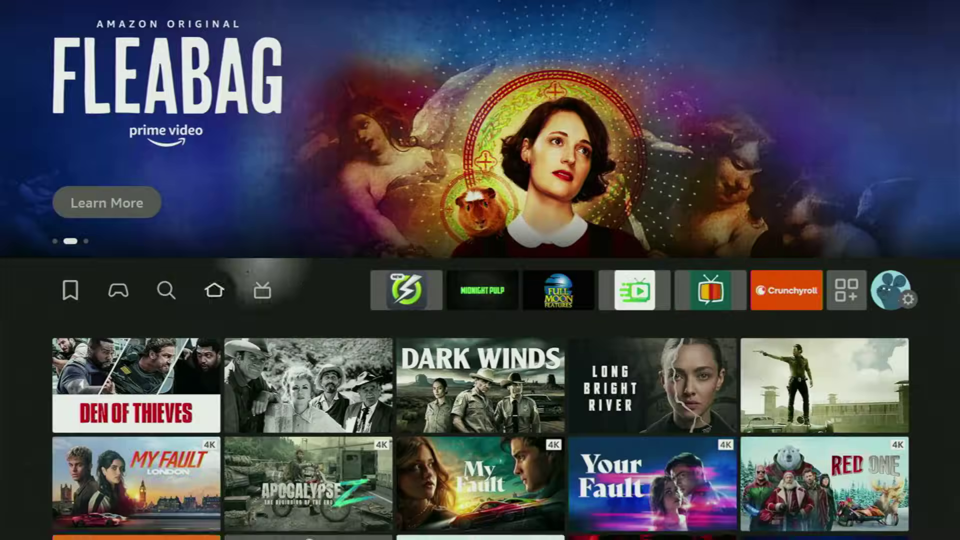
Open the full Your Apps & Channels list from the home screen
key("Right")
key("Right")
key("Right")
key("Right")
key("Right")
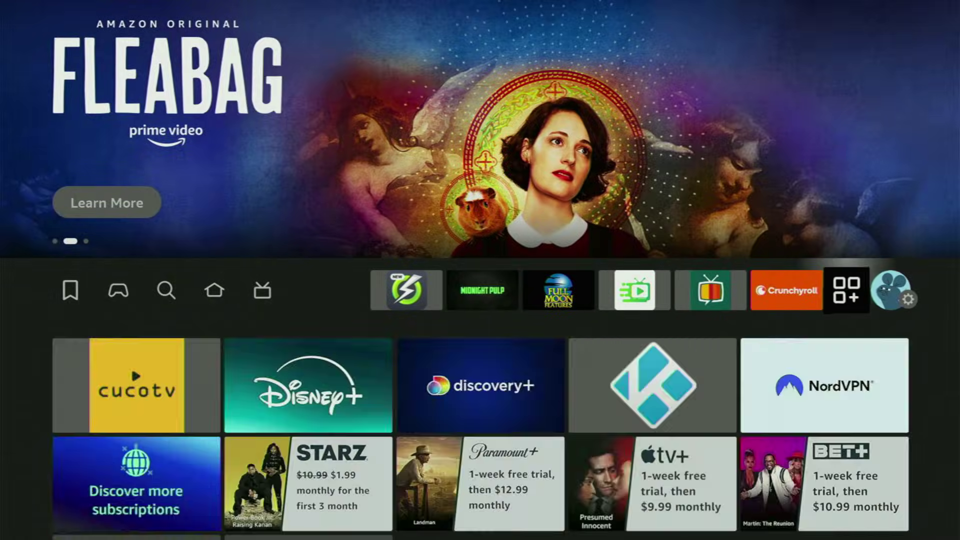
key("Return")
Find and launch NordVPN from the Your Apps & Channels list
key("Down")
key("Right")
key("Right")
key("Right")
key("Right")
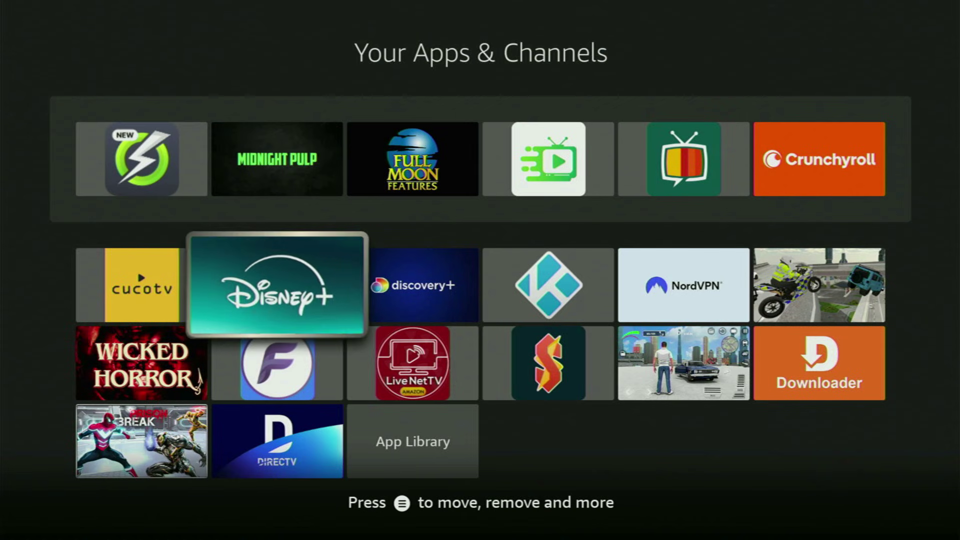
key("Right")
key("Down")
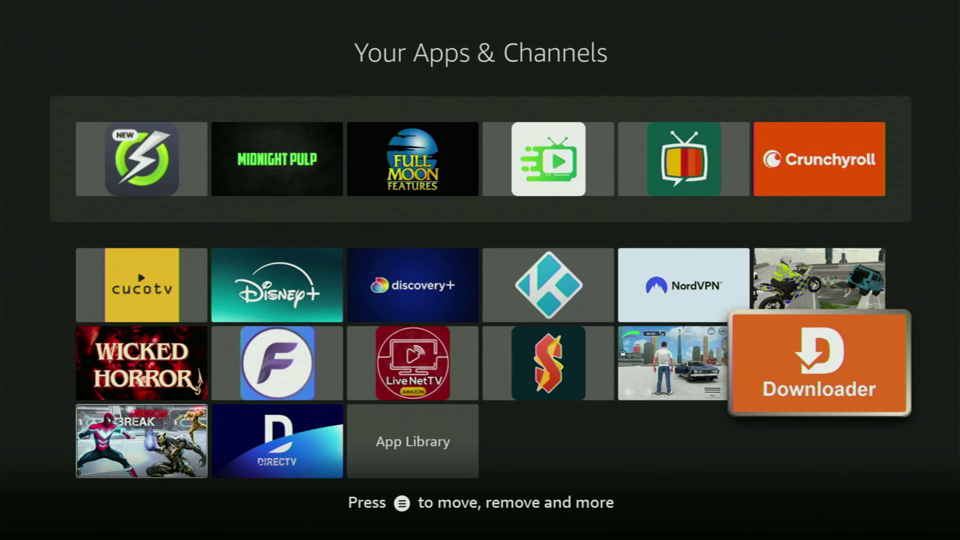
key("Left")
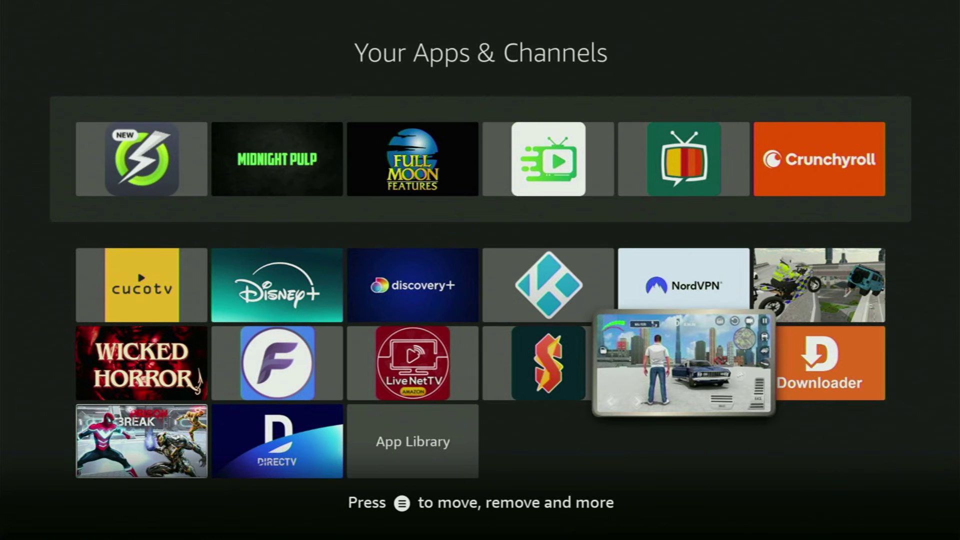
key("Up")
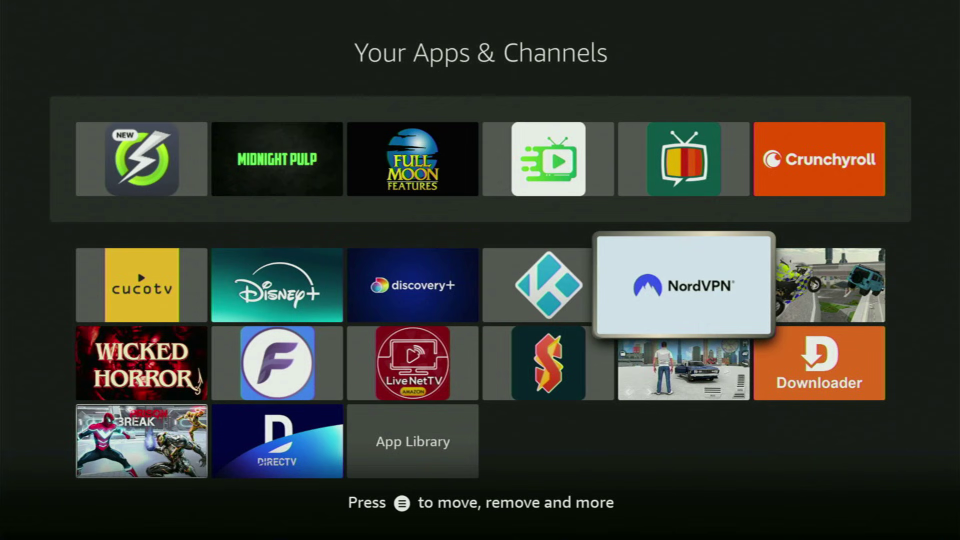
key("Return")
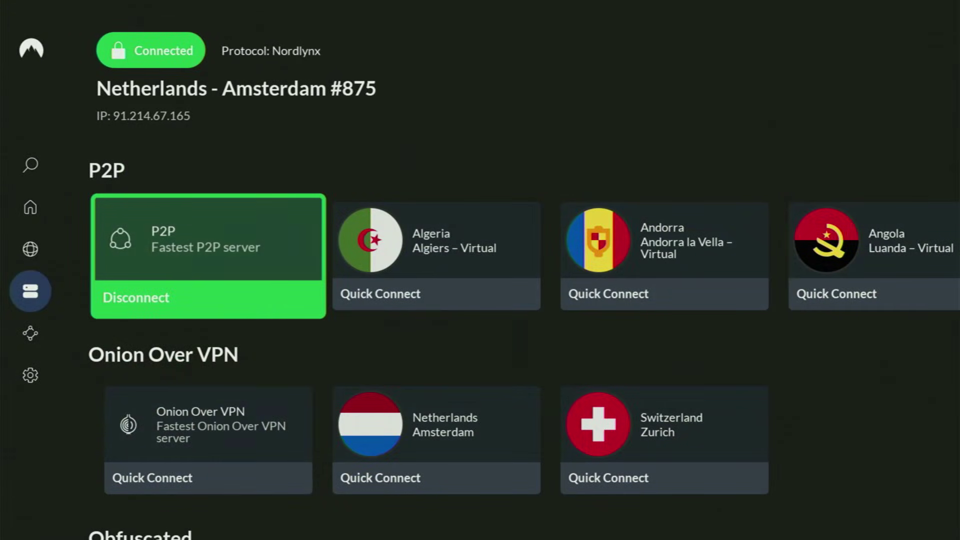
Look through the specialty server categories, including the countries offered under Double VPN
key("Down")
key("Down")
key("Down")
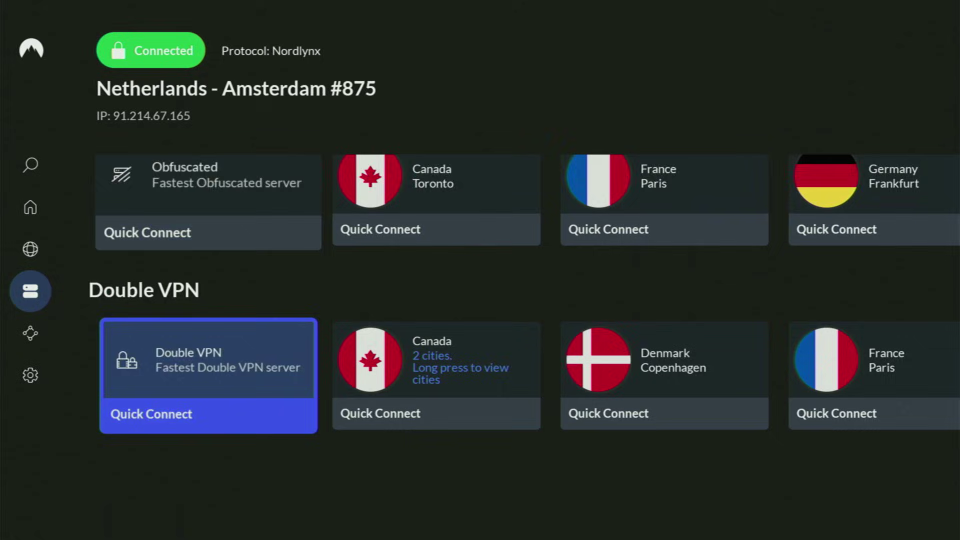
key("Right")
key("Right")
key("Right")
key("Right")
key("Right")
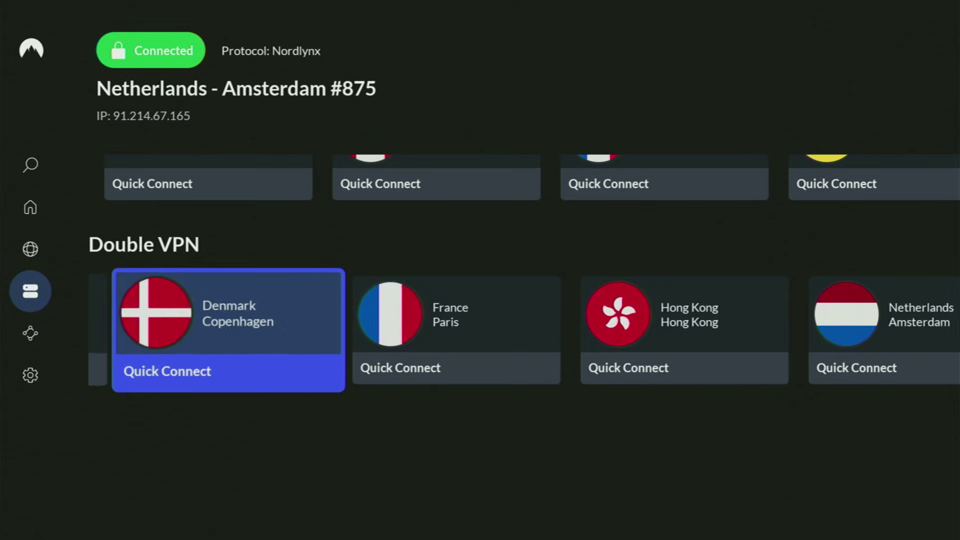
key("Right")
key("Right")
key("Right")
key("Right")
key("Right")
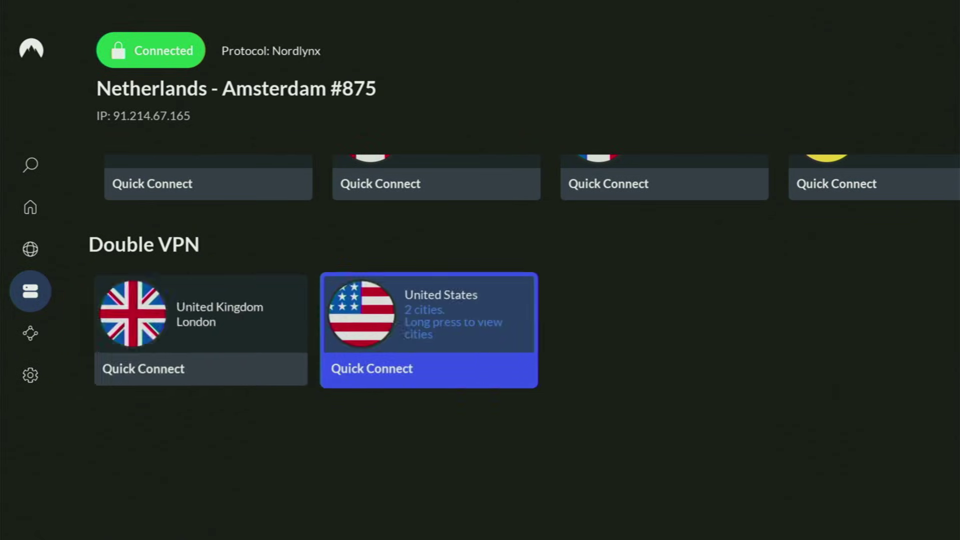
key("Up")
key("Up")
key("Up")
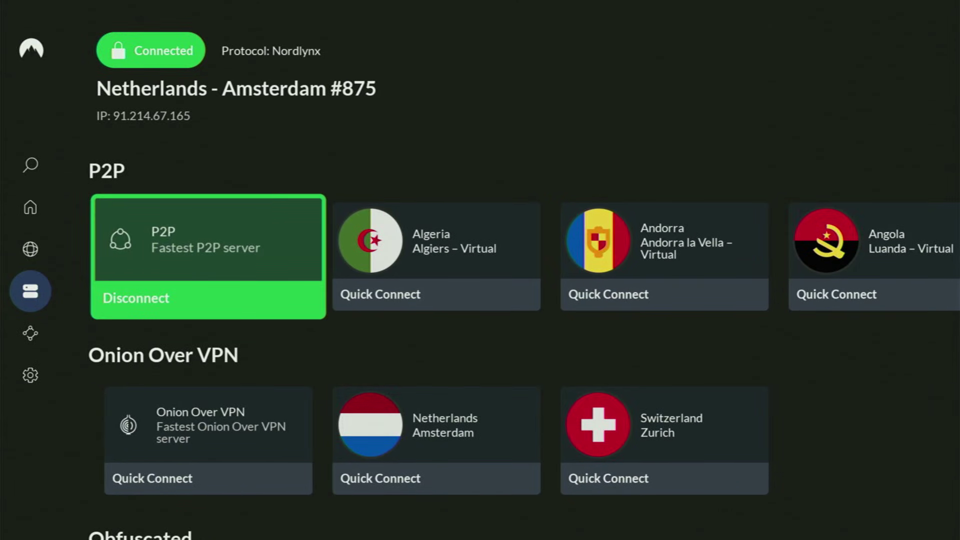
Open the Countries list and review the popular countries and the alphabetical server groups
key("Left")
key("Up")
key("Return")
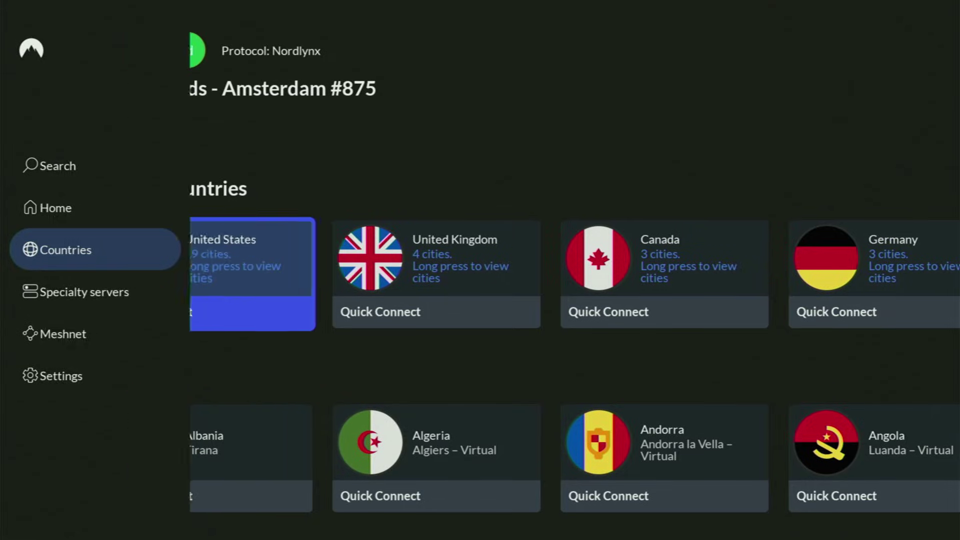
key("Right")
key("Right")
key("Right")
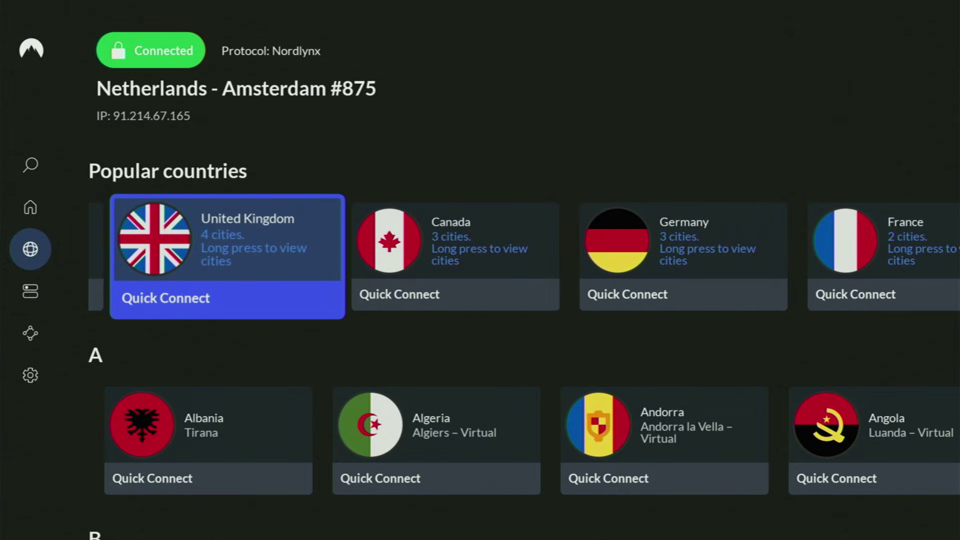
key("Right")
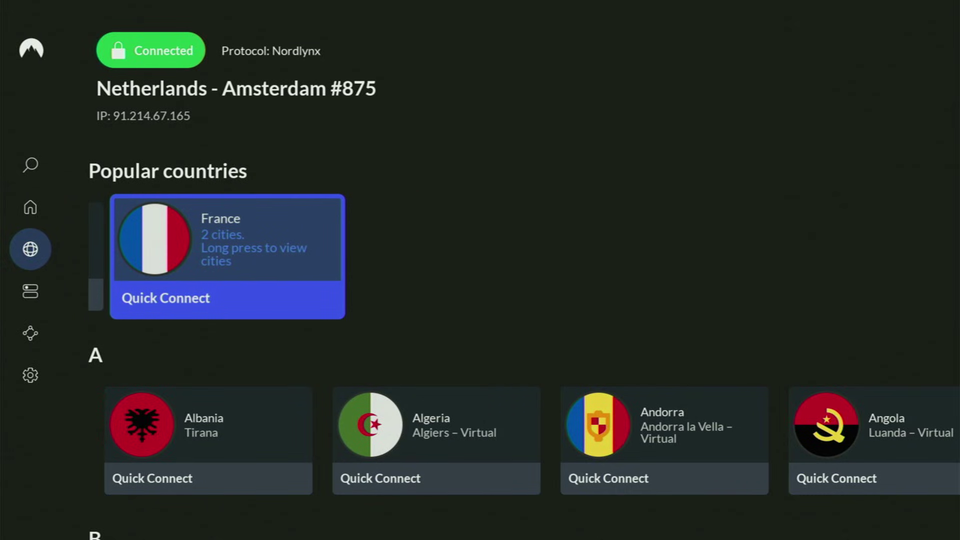
key("Down")
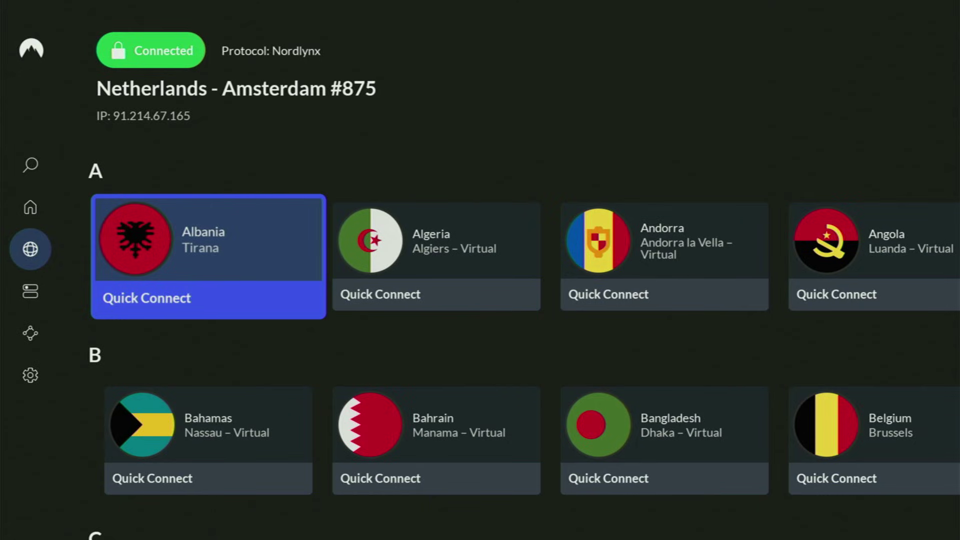
key("Down")
Return to Specialty servers and connect to the P2P server in Vienna, Austria
key("Left")
key("Down")
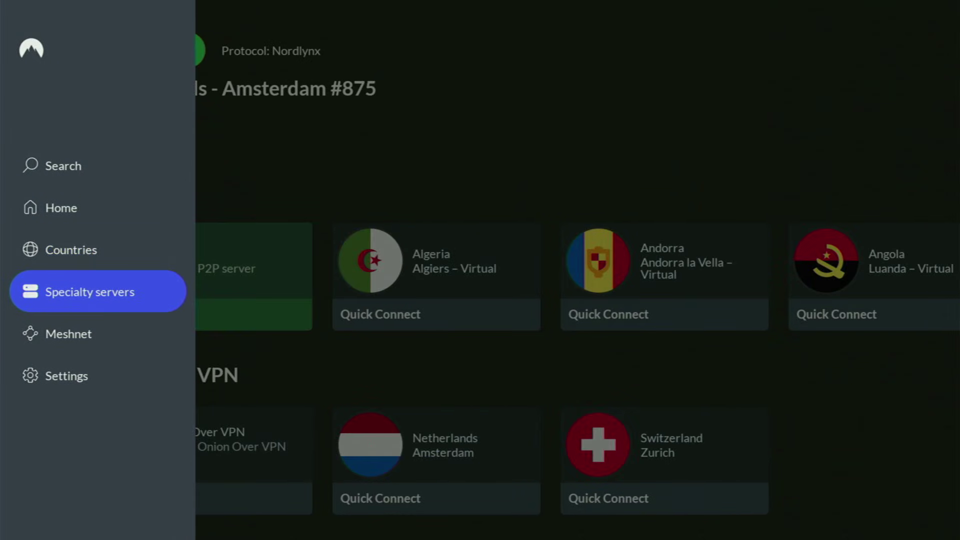
key("Return")
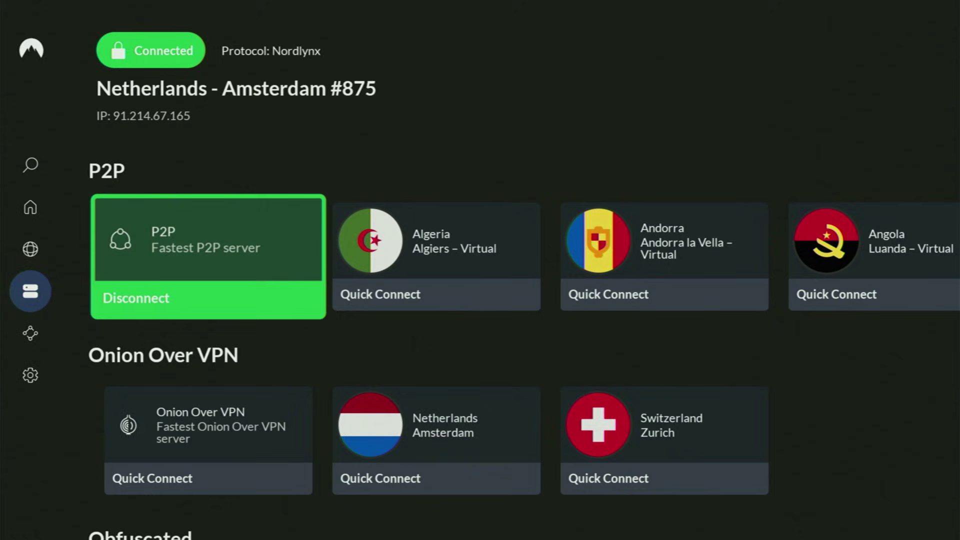
key("Right")
key("Right")
key("Right")
key("Right")
key("Right")
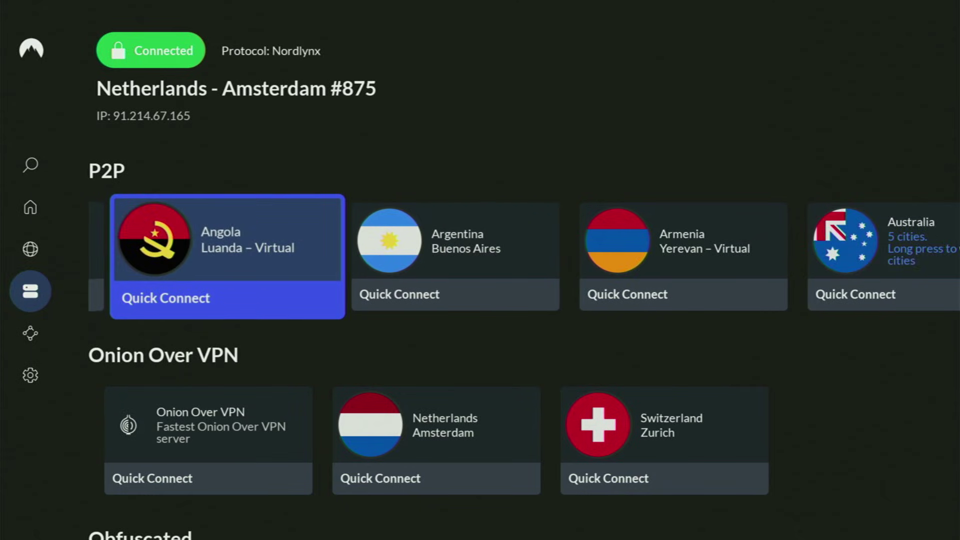
key("Right")
key("Right")
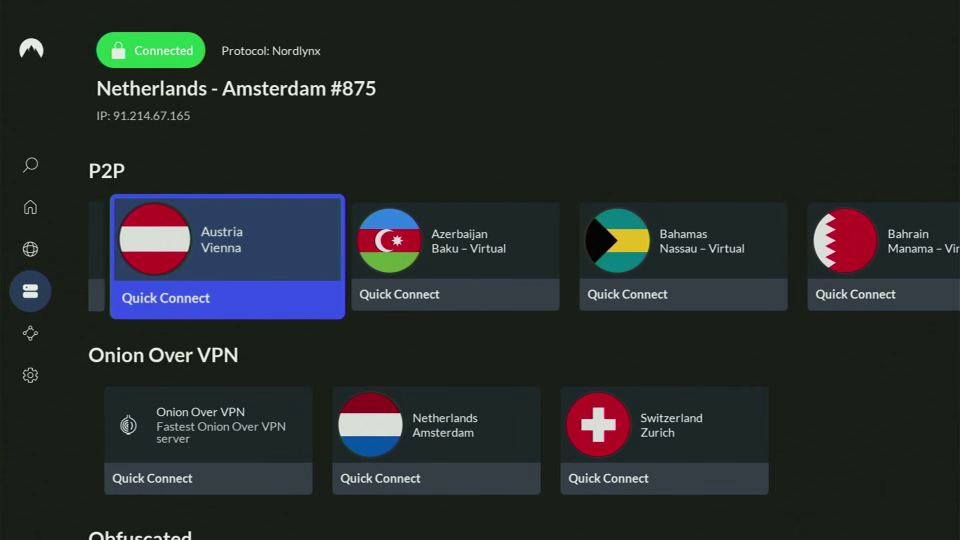
key("Return")
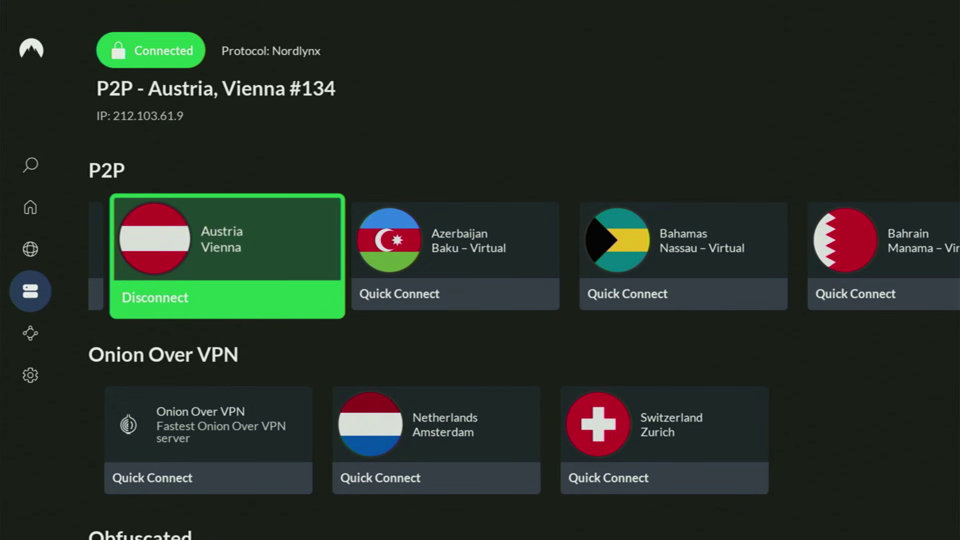
Look through the further countries available in the P2P server row, as far as Brazil
key("Right")
key("Right")
key("Right")
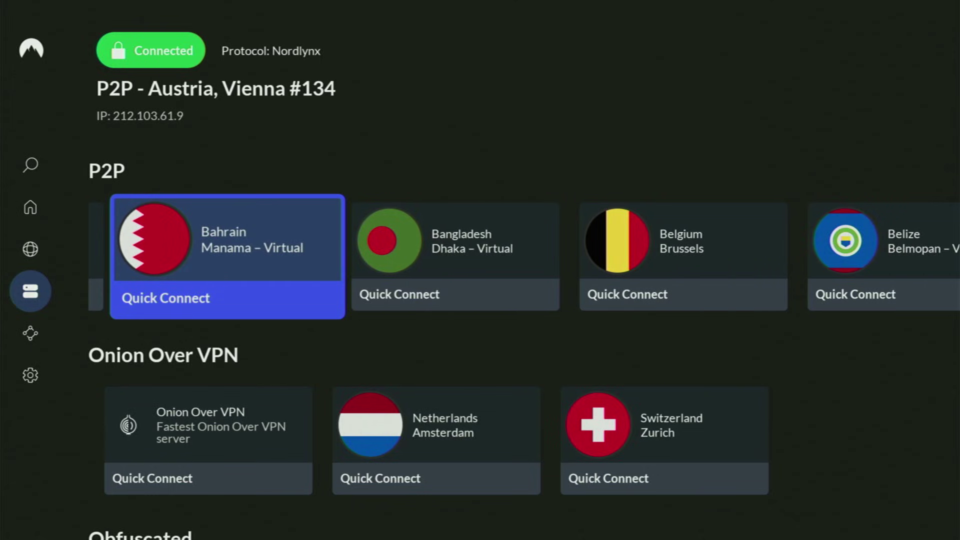
key("Right")
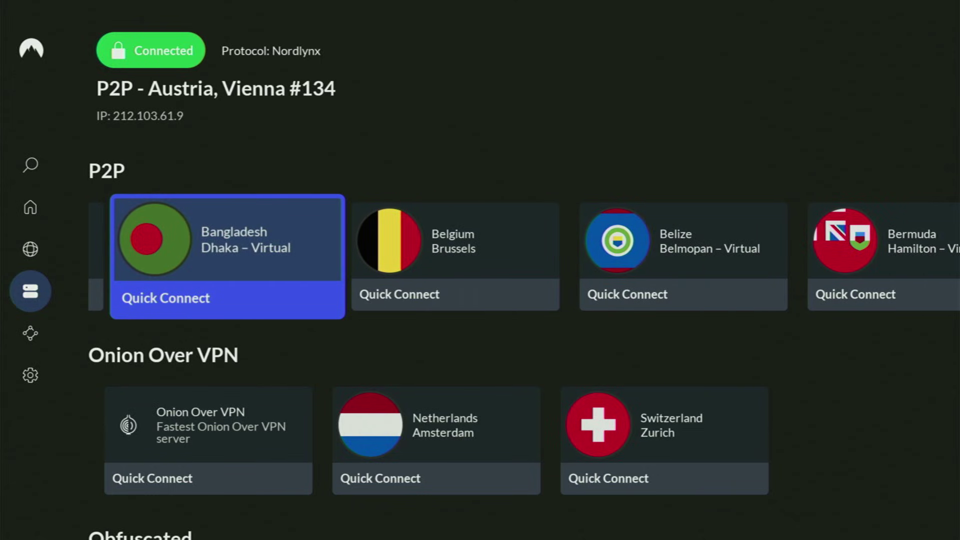
key("Right")
key("Right")
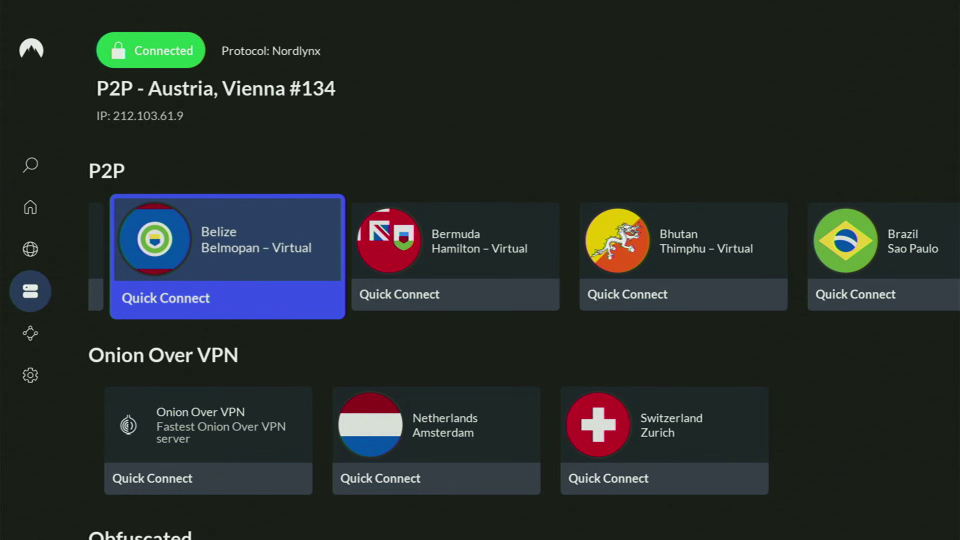
key("Right")
key("Right")
key("Right")
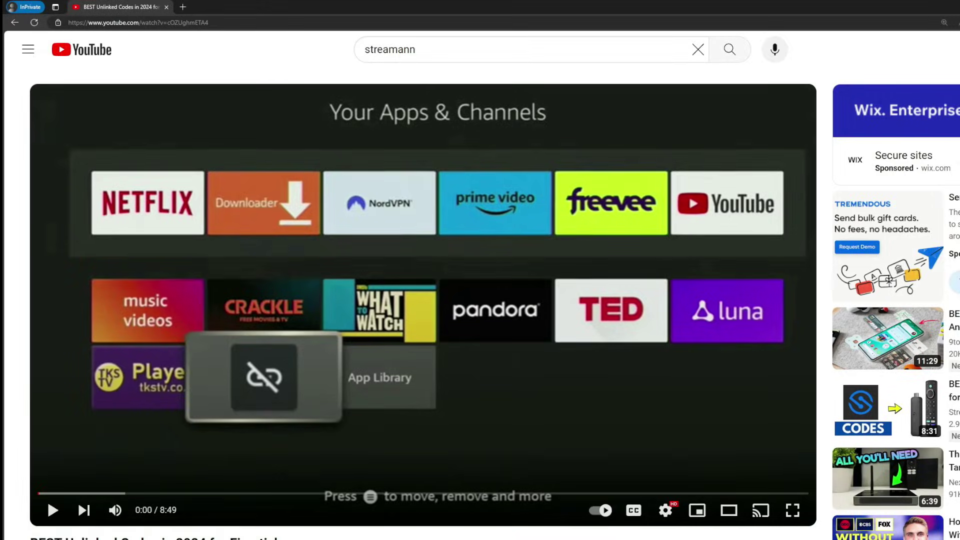
On YouTube, expand the Unlinked codes video's description, and view the NordVPN deal page from its offer link
scroll(317, 374, "down", 5)
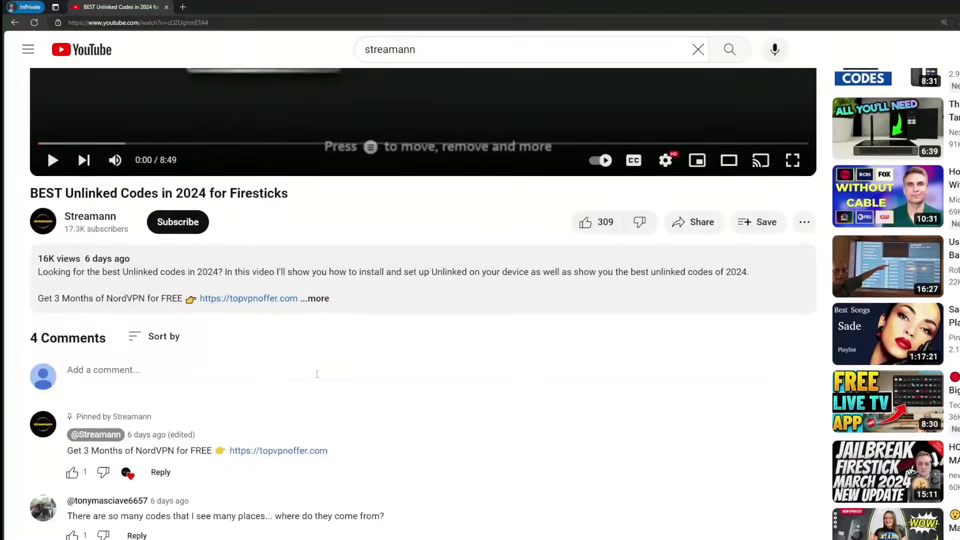
left_click(314, 298)
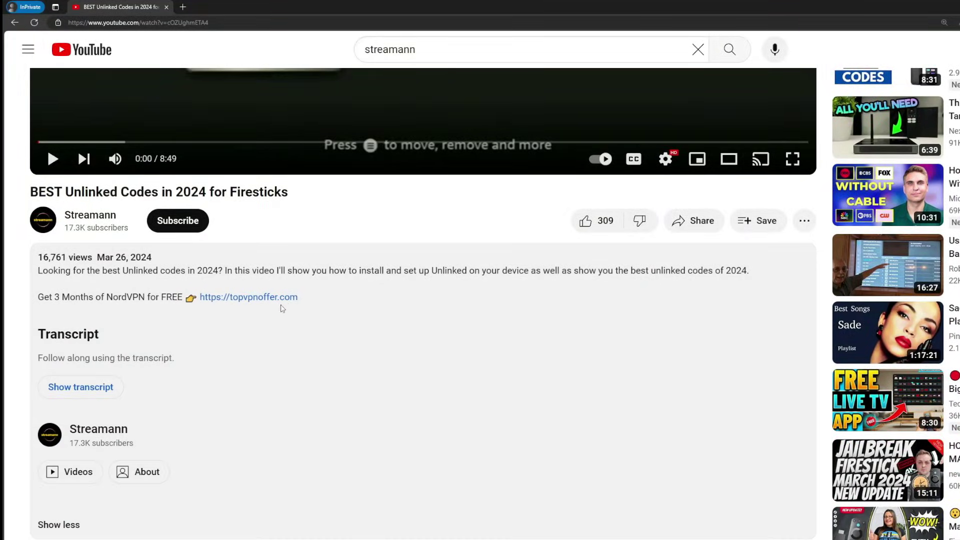
scroll(282, 308, "down", 5)
left_click_drag(327, 415, 257, 399)
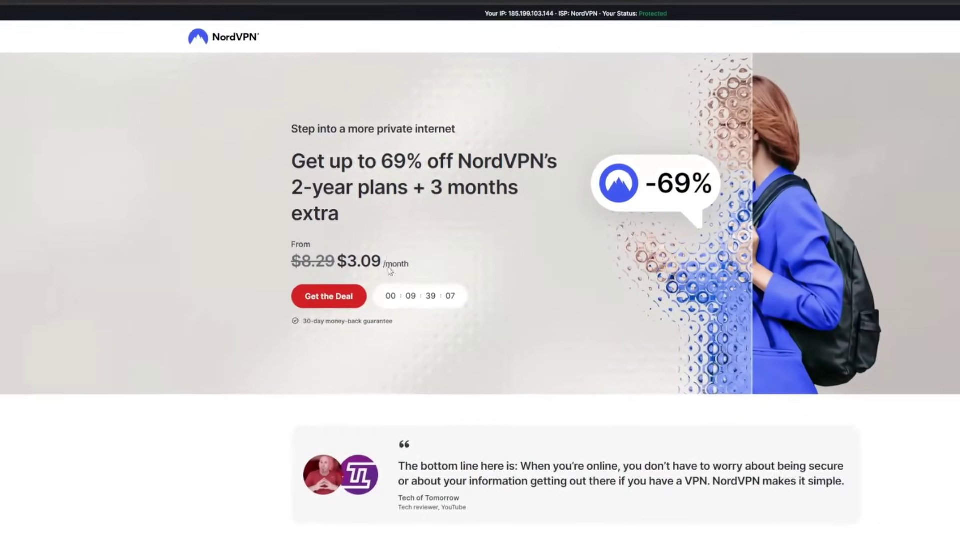
left_click_drag(430, 188, 528, 210)
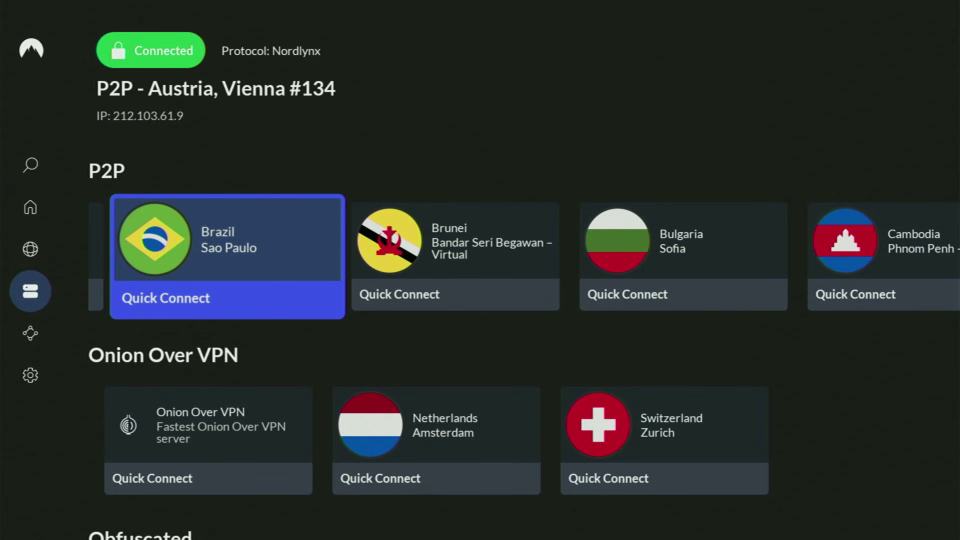
Return to the Fire TV home screen and launch Downloader from the full apps list
key("Home")
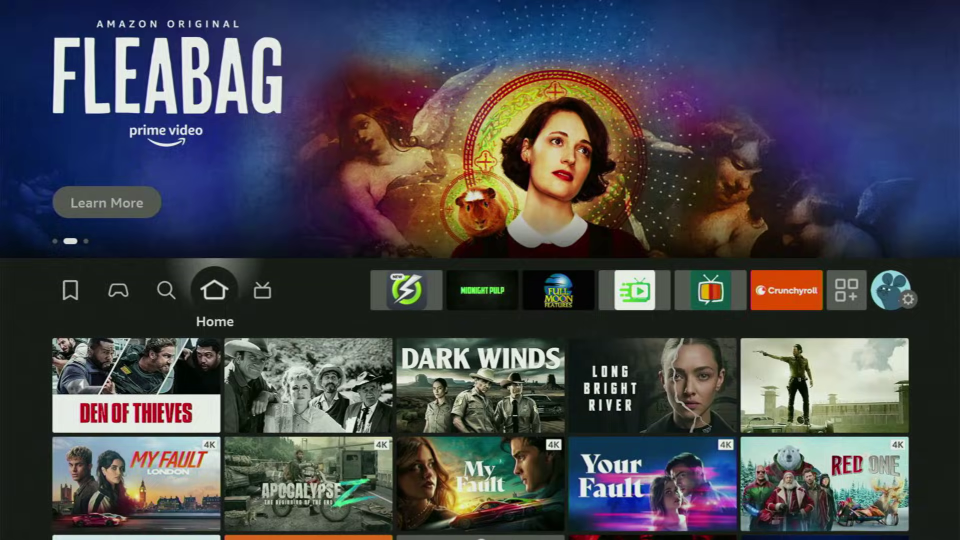
key("Right")
key("Right")
key("Right")
key("Right")
key("Right")
key("Right")
key("Right")
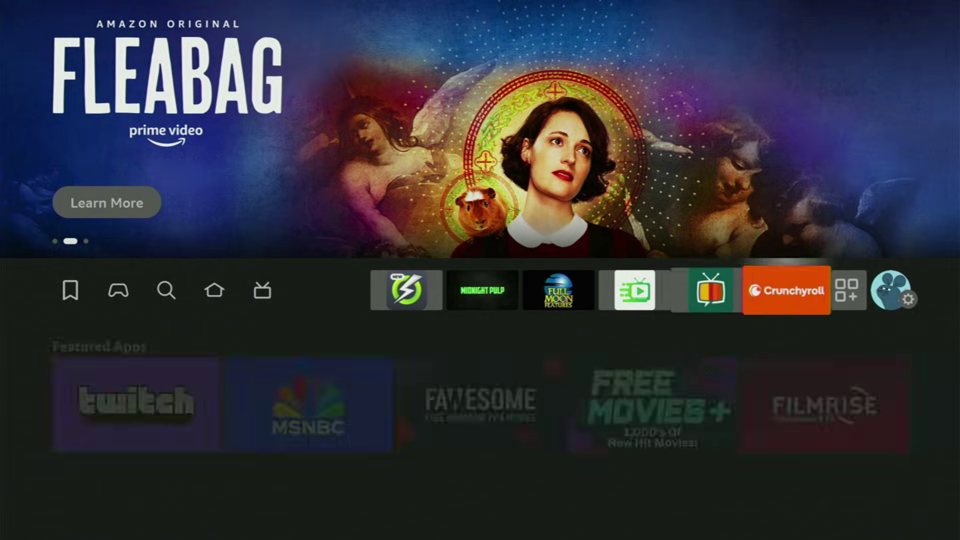
key("Right")
key("Return")
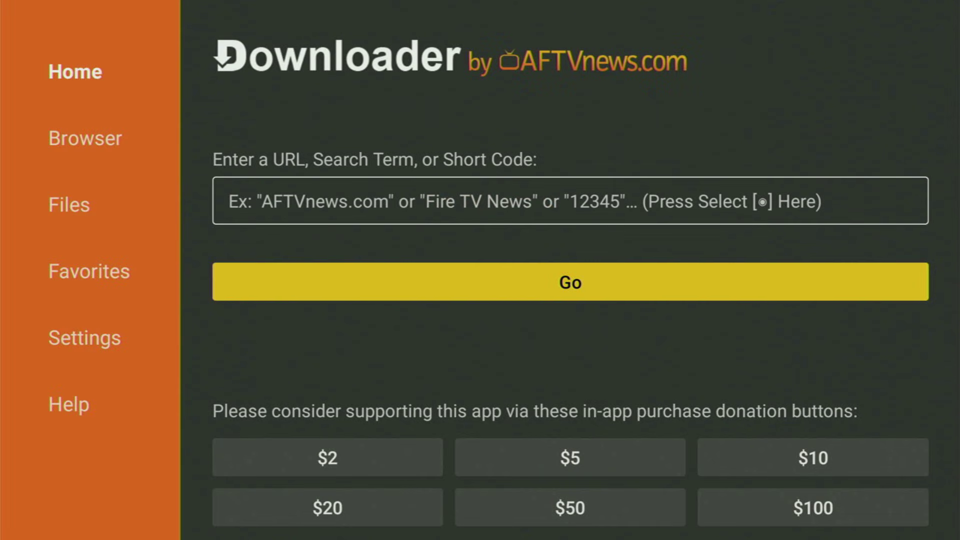
Enter the short code 299336 in Downloader's URL, search term or short code field
key("Up")
key("Return")
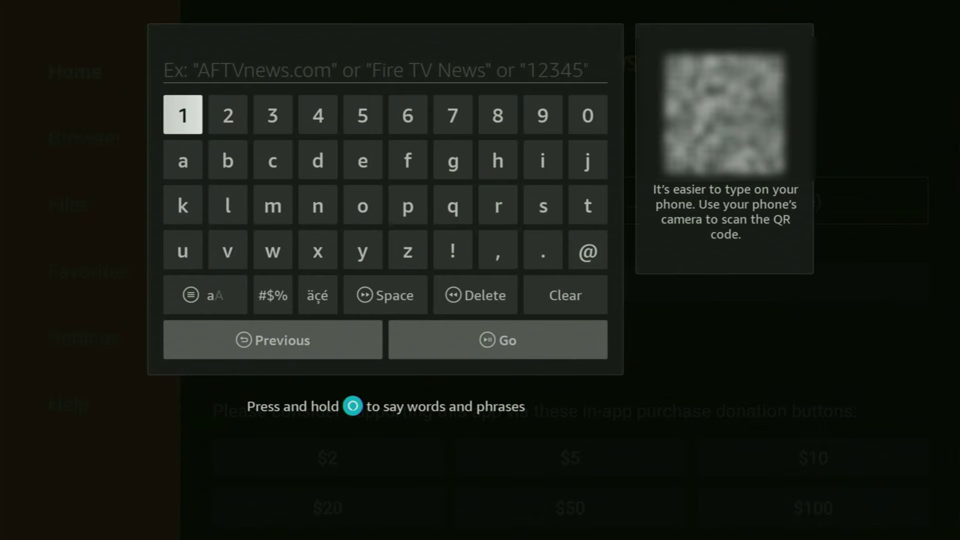
key("Right")
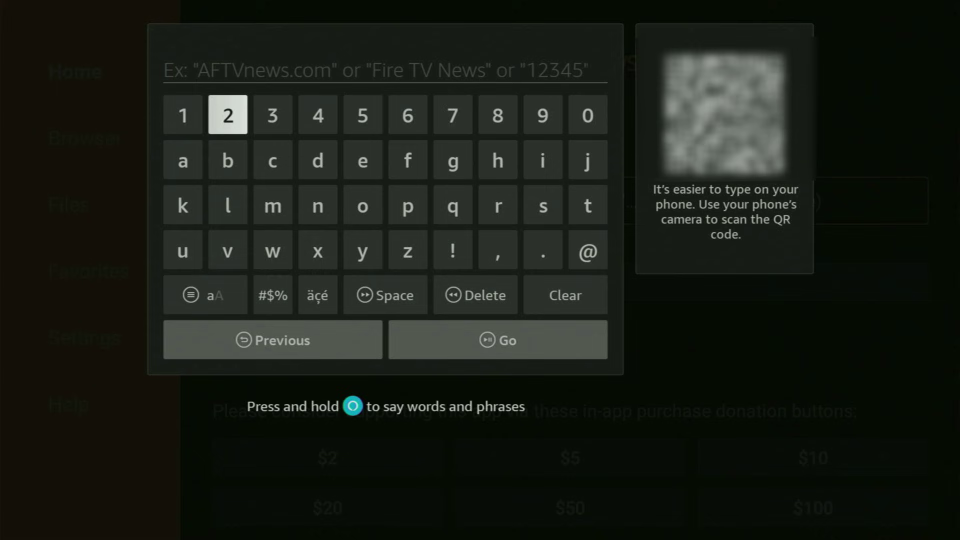
key("Return")
key("Right")
key("Right")
key("Right")
key("Right")
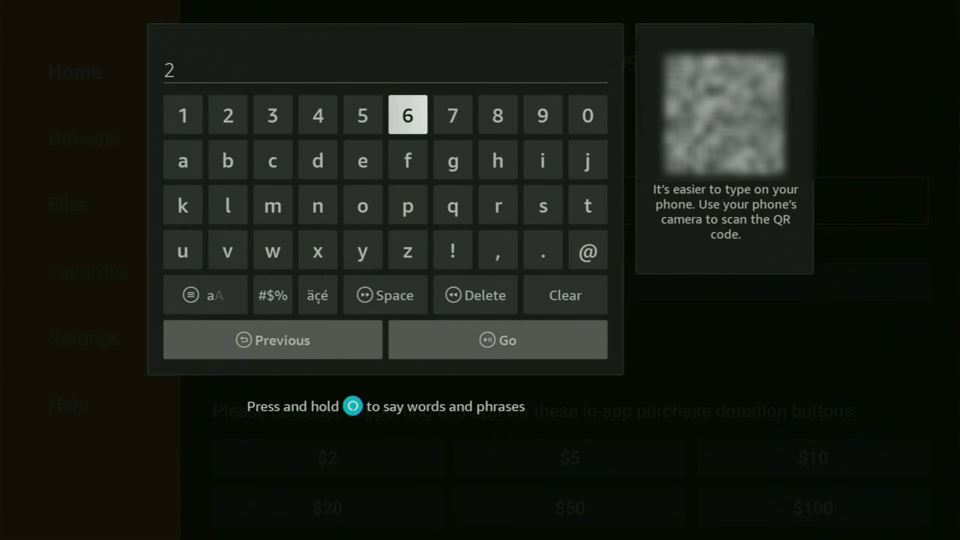
key("Right")
key("Right")
key("Right")
key("Return")
key("Return")
key("Left")
key("Left")
key("Left")
key("Left")
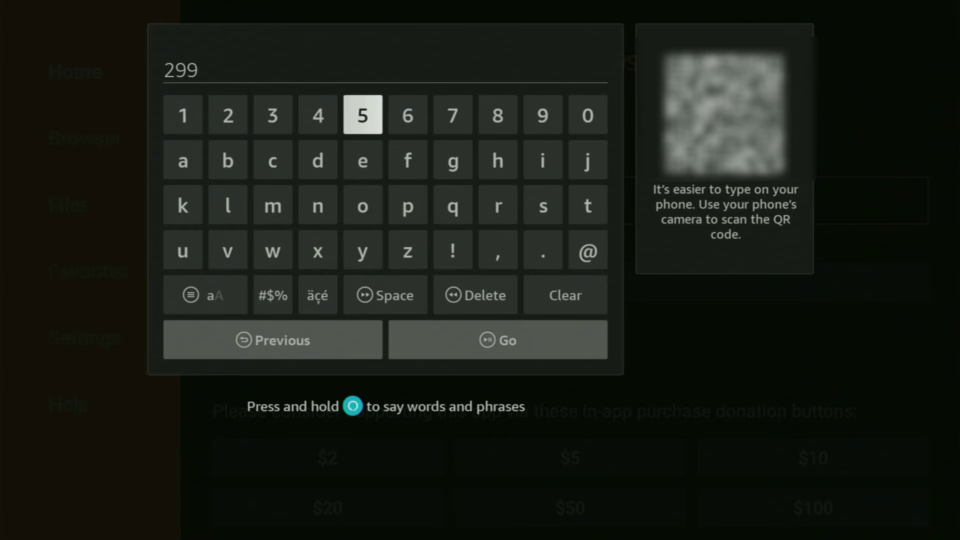
key("Left")
key("Left")
key("Return")
key("Return")
key("Right")
key("Right")
key("Right")
key("Return")
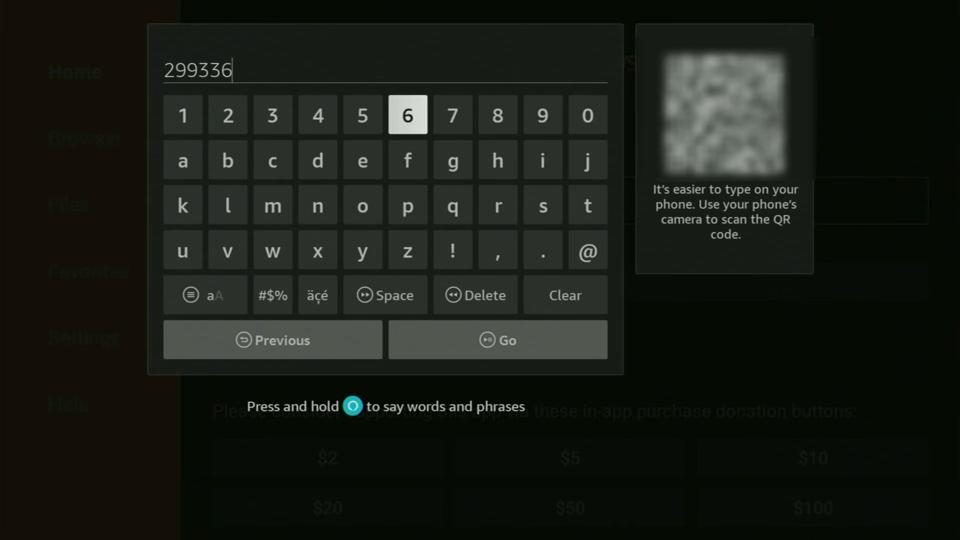
Submit the entered short code to download the app's APK file
key("Down")
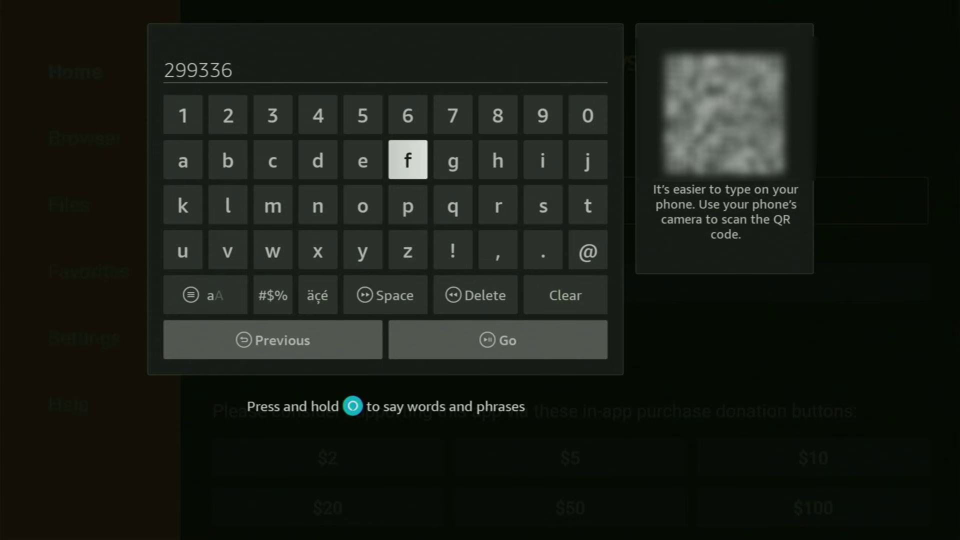
key("Down")
key("Down")
key("Down")
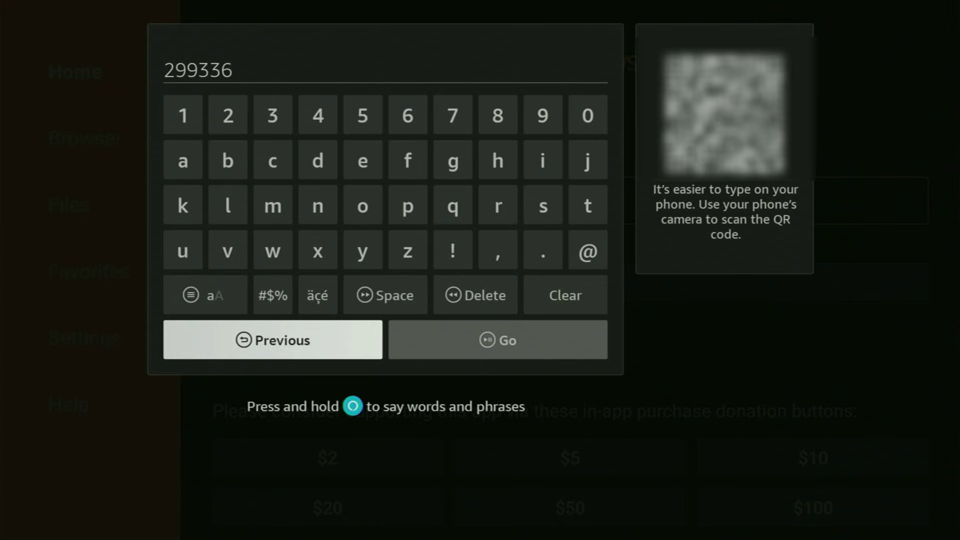
key("Right")
key("Return")
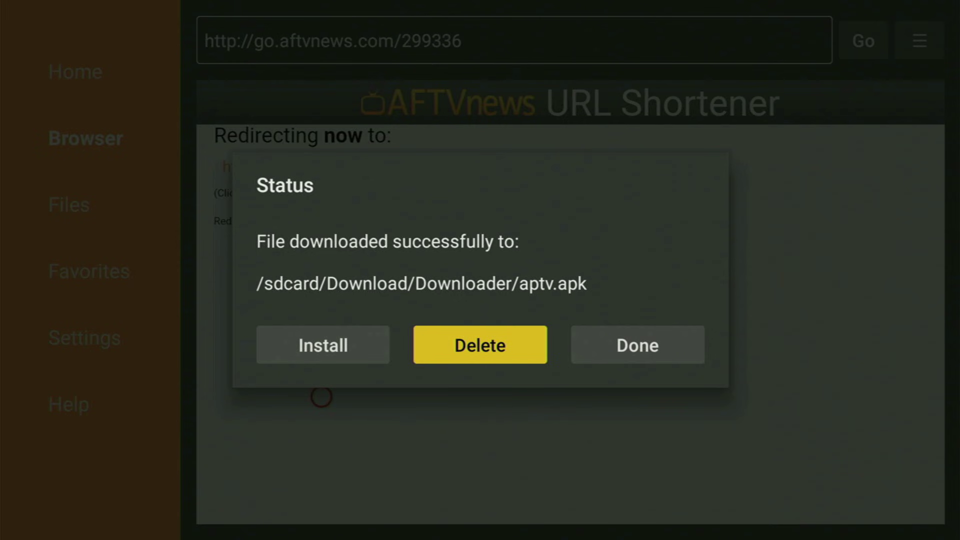
Delete the downloaded aptv.apk file, confirm the deletion, and return to the Fire TV home screen
key("Return")
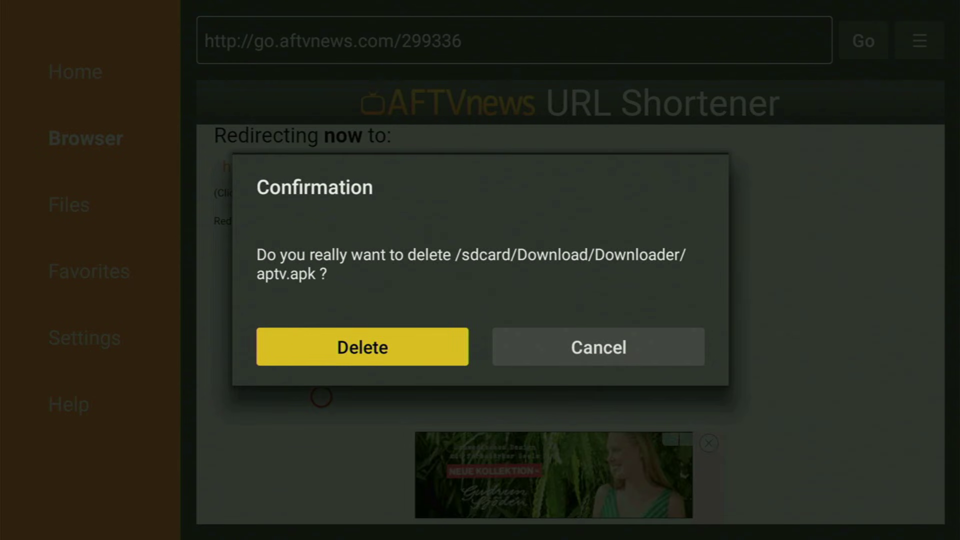
key("Return")
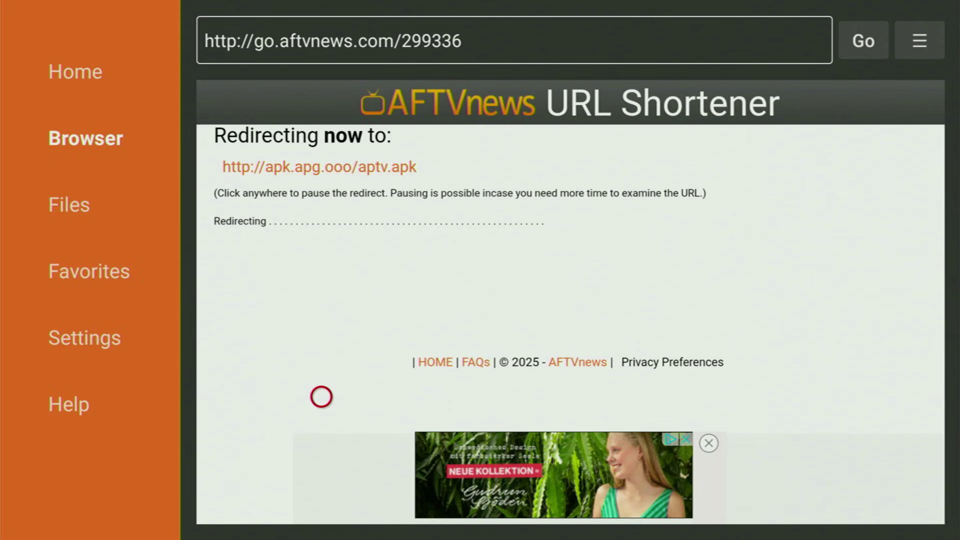
key("Home")
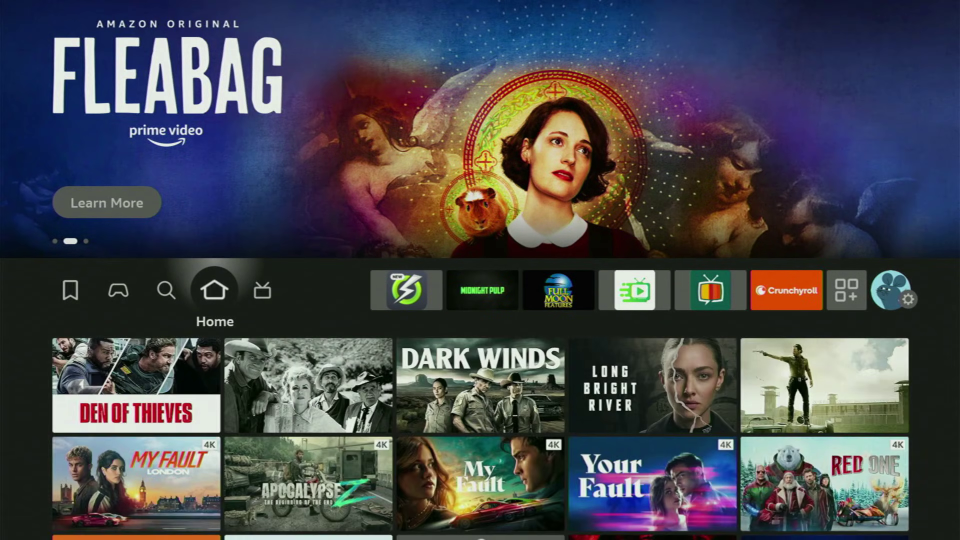
Open the full Your Apps & Channels list from the home screen
key("Right")
key("Right")
key("Right")
key("Right")
key("Right")
key("Right")
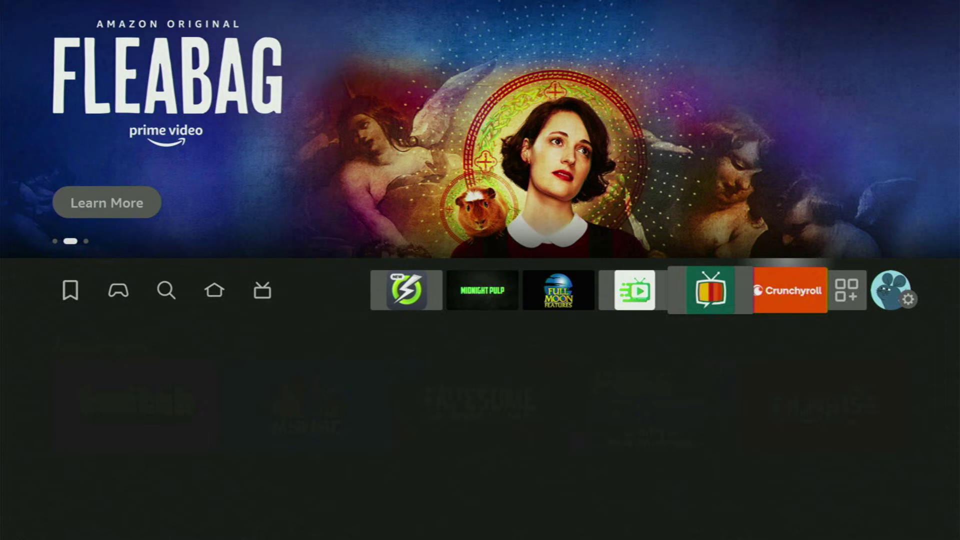
key("Right")
key("Right")
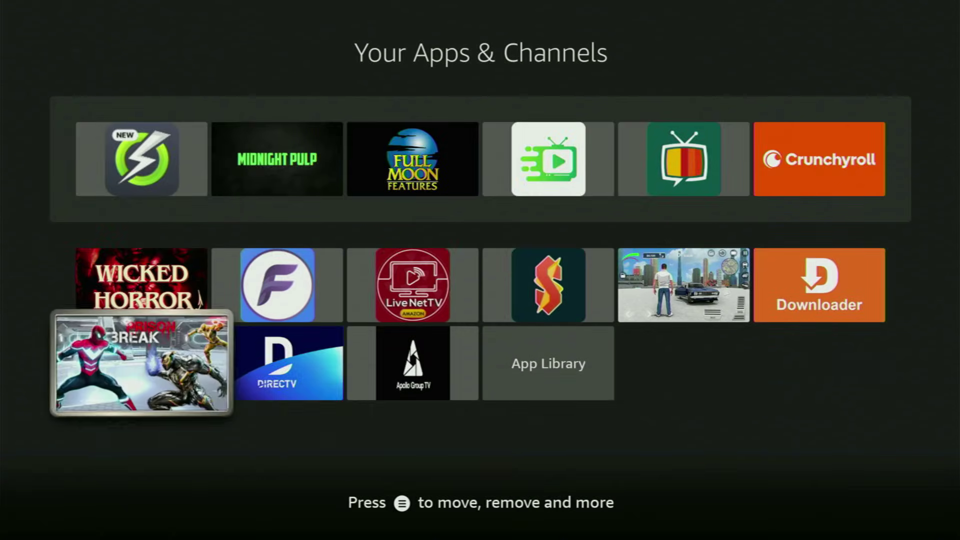
Move the Apollo Group TV app to the front of the apps list
key("Right")
key("Right")
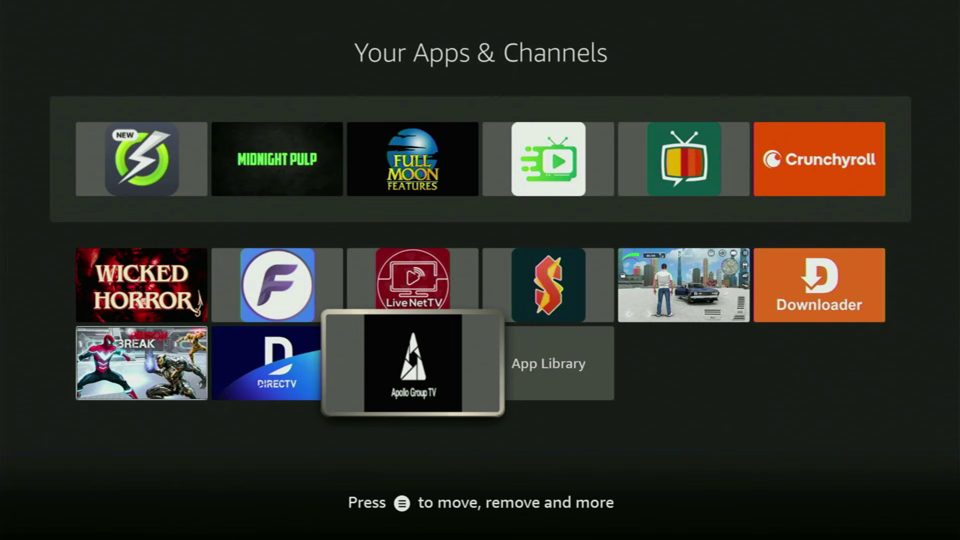
key("Menu")
key("Down")
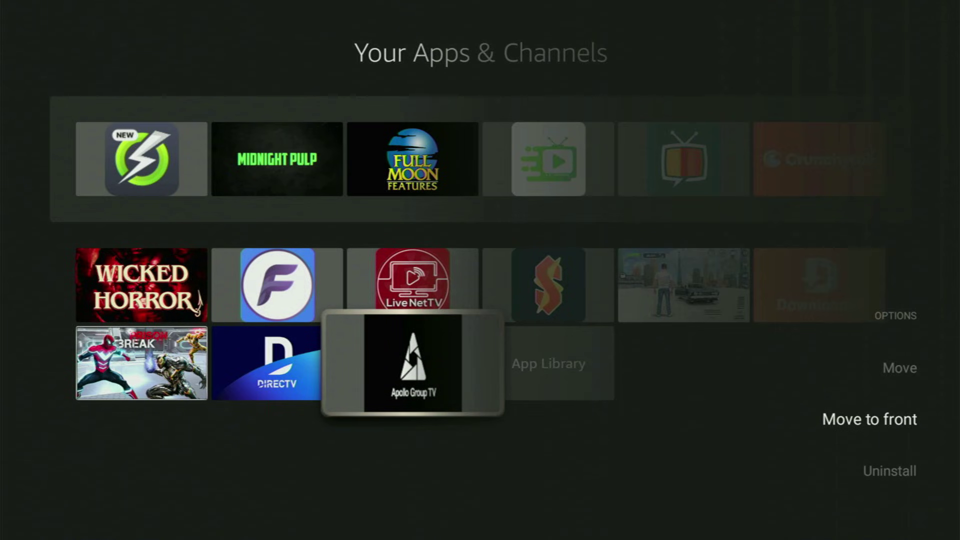
key("Return")
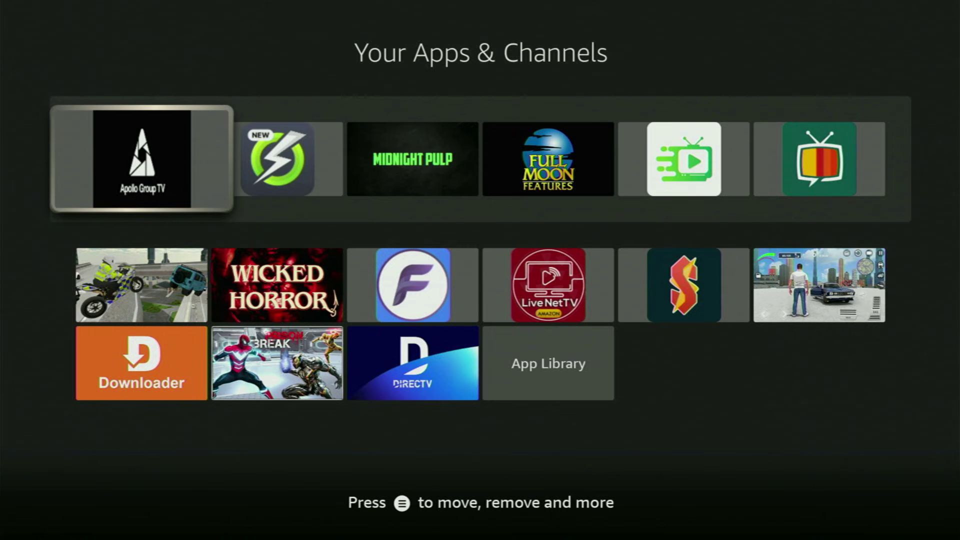
Go to the NordVPN app in the apps list
key("Down")
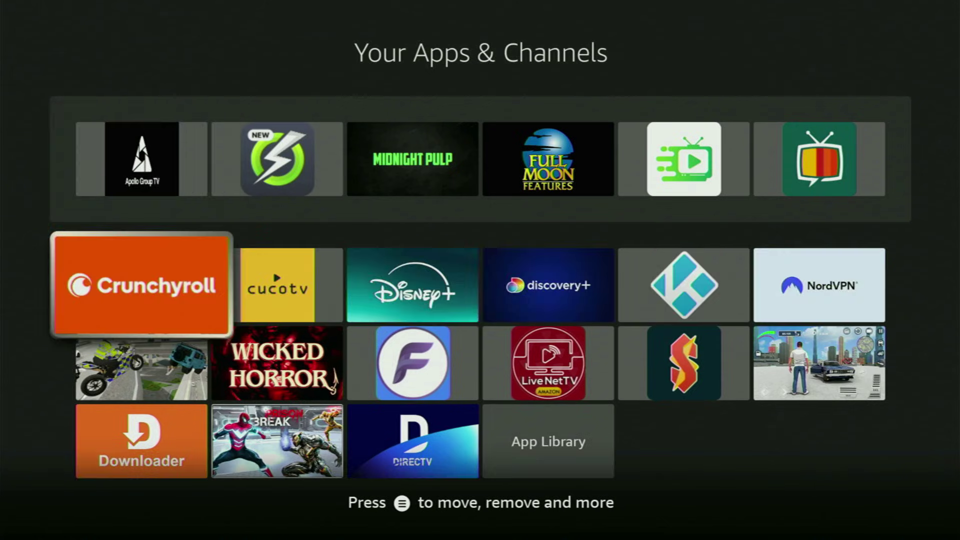
key("Right")
key("Right")
key("Right")
key("Right")
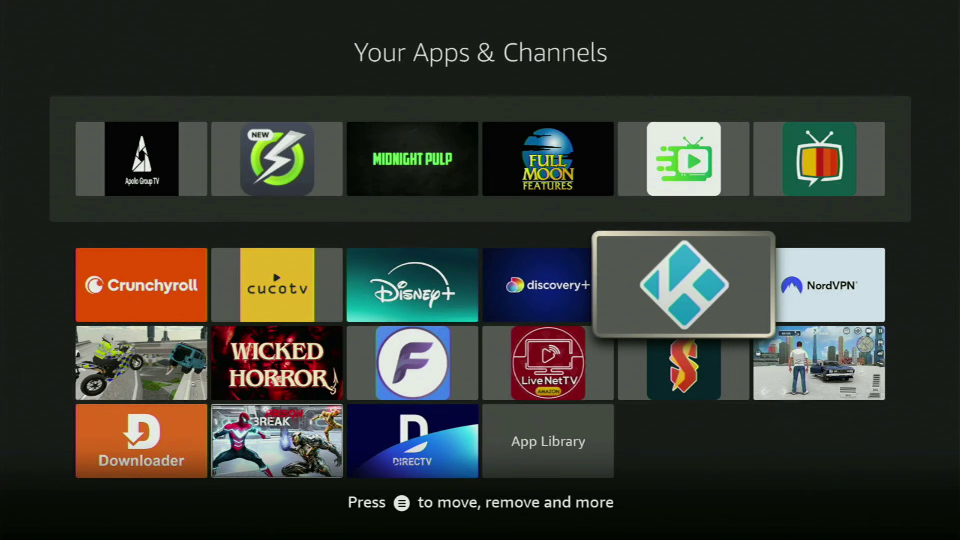
key("Right")
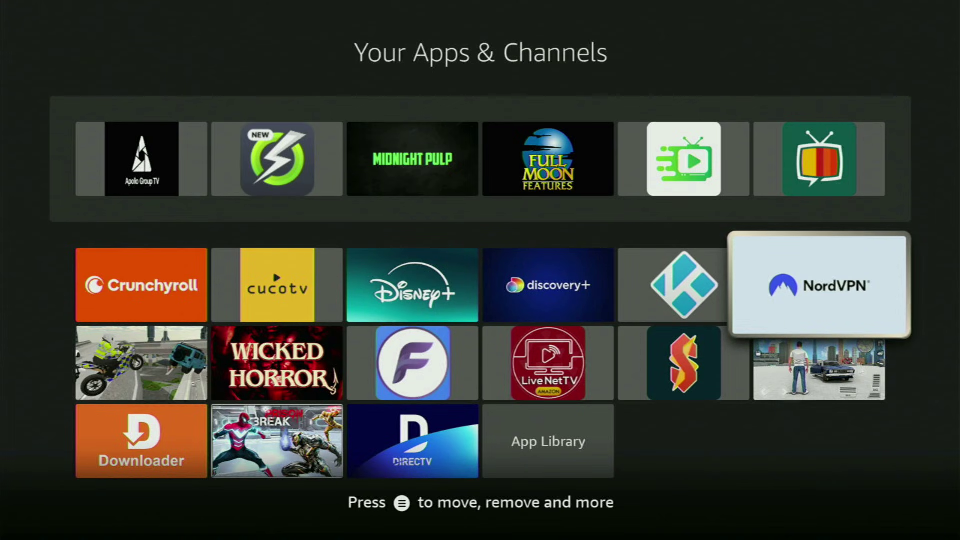